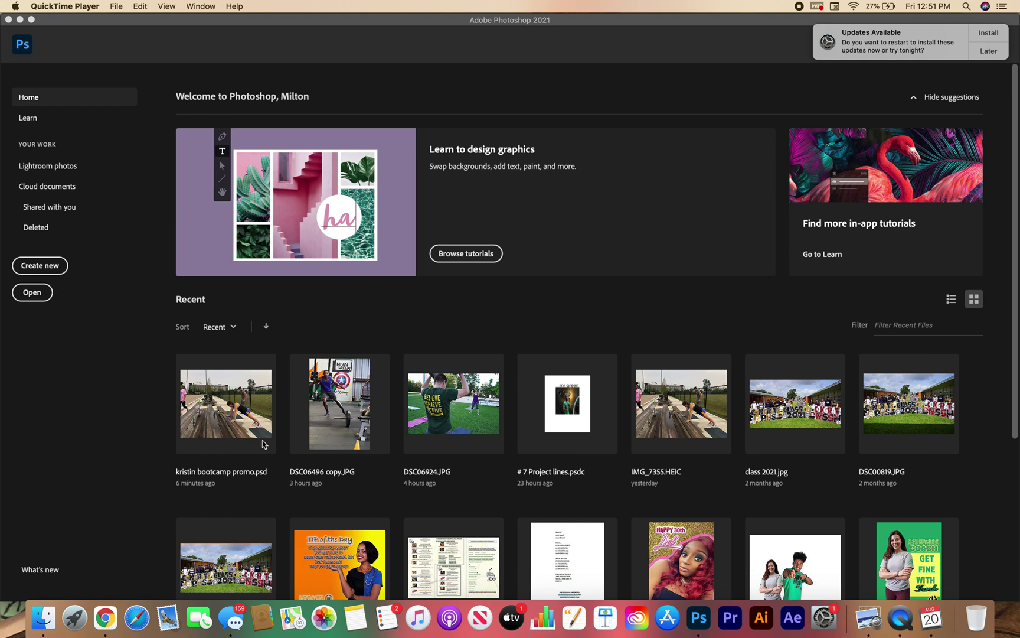
Create a blank 8 × 10 inch document at 350 ppi named '# 10 Filters'.
left_click(60, 272)
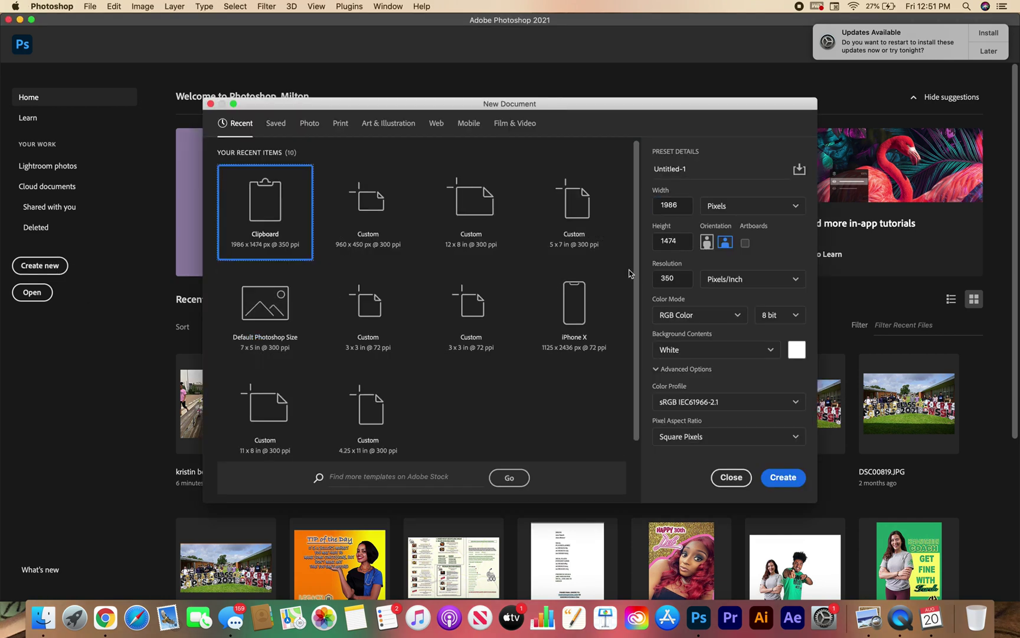
left_click(794, 208)
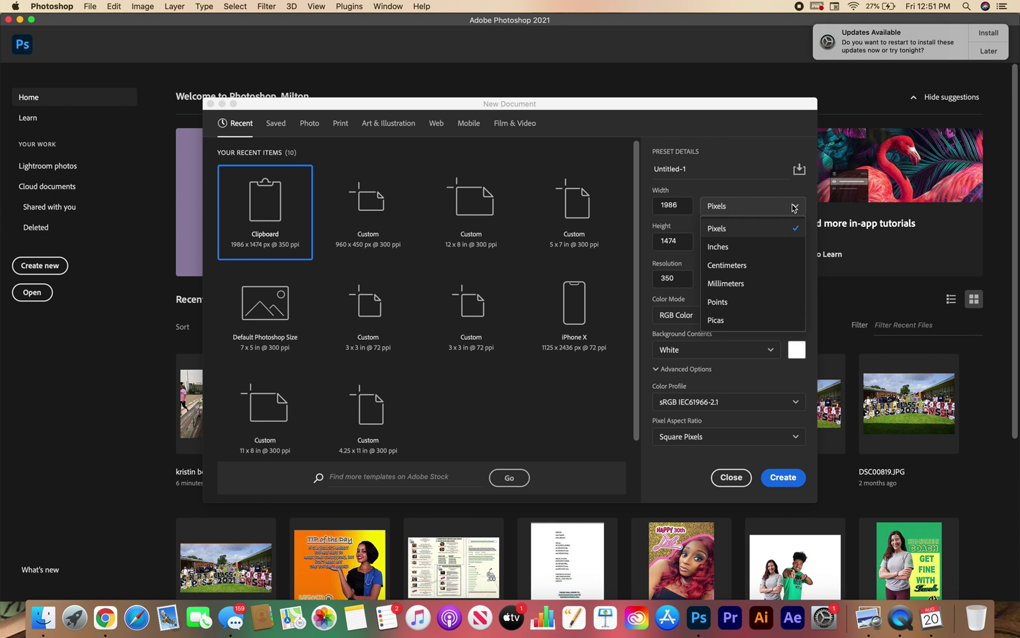
left_click(751, 250)
left_click(681, 210)
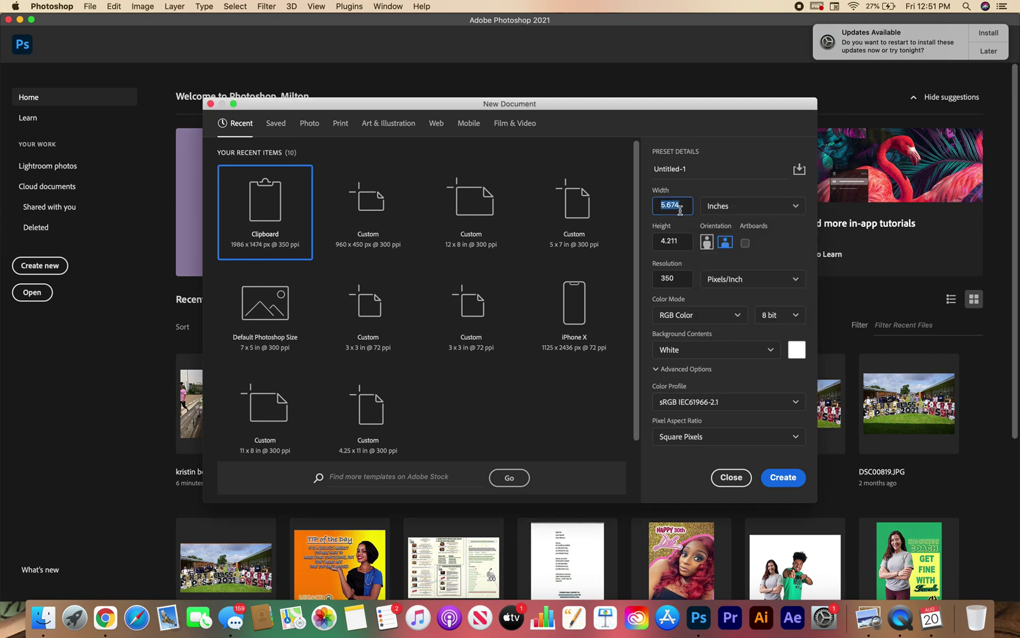
type("8")
left_click(676, 242)
type("10")
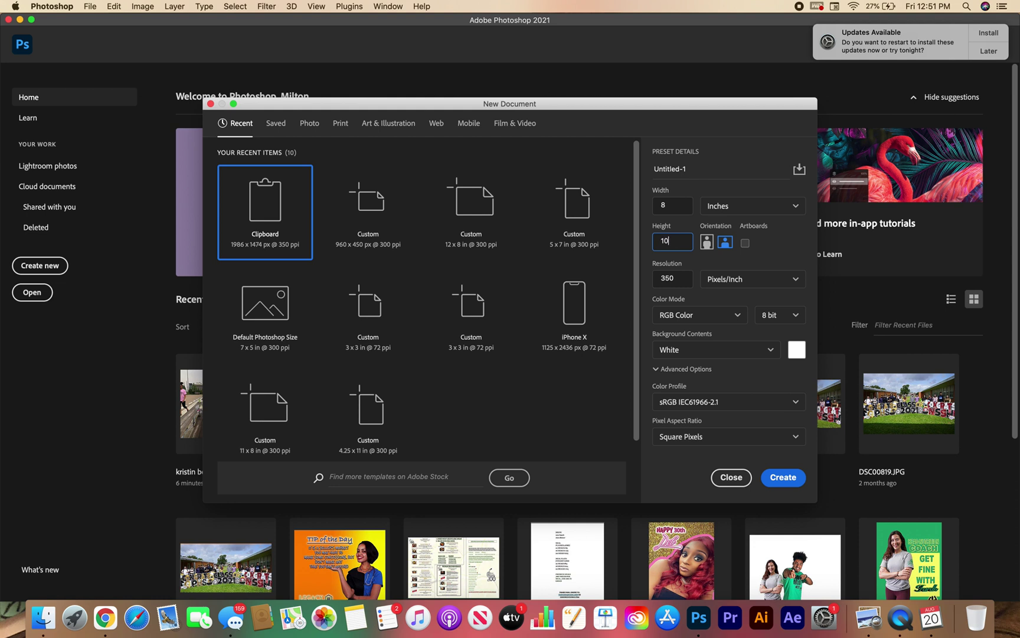
double_click(685, 170)
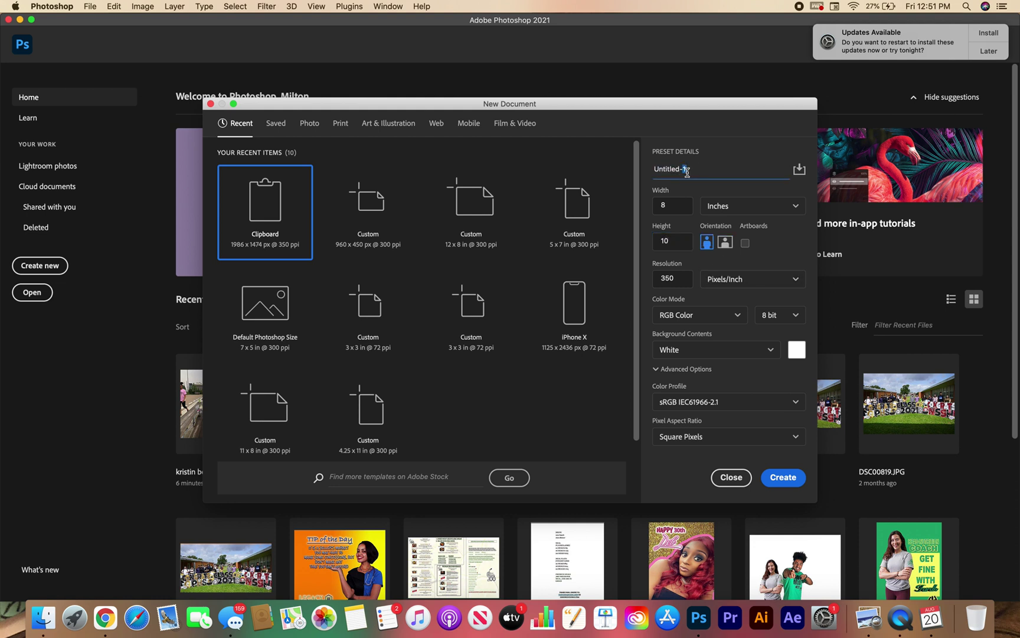
triple_click(687, 171)
type("#")
type("s")
left_click(791, 479)
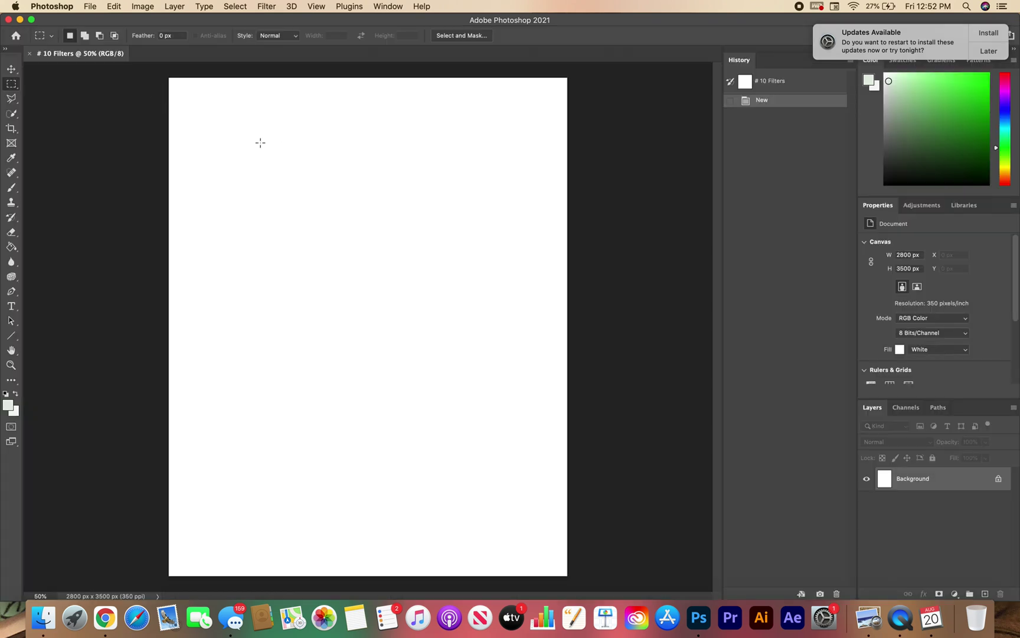
Open bootcamp2.JPG from Downloads with File > Open as Smart Object.
left_click(91, 6)
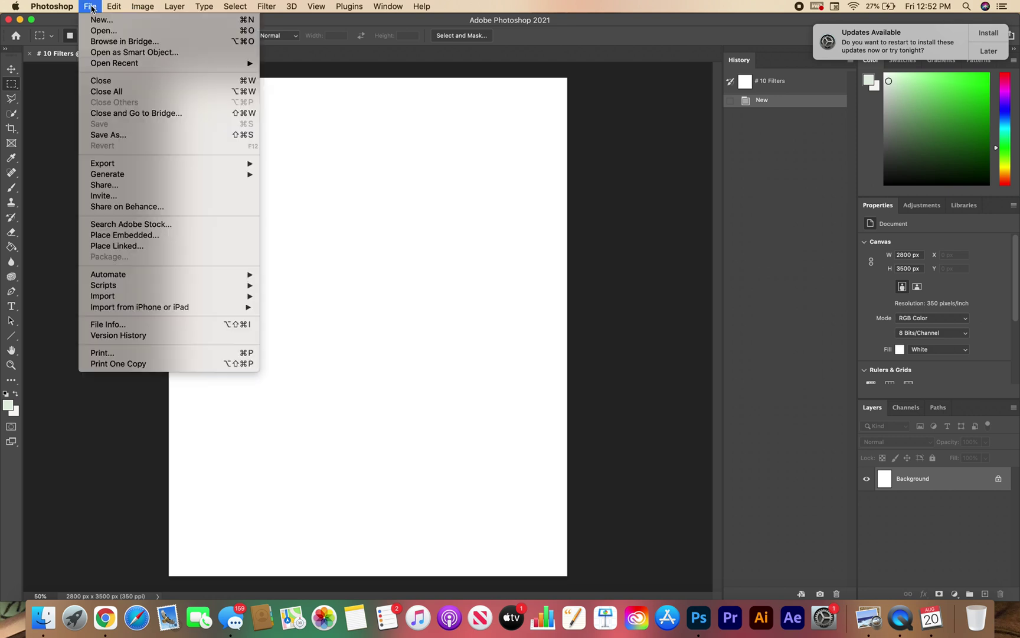
mouse_move(131, 62)
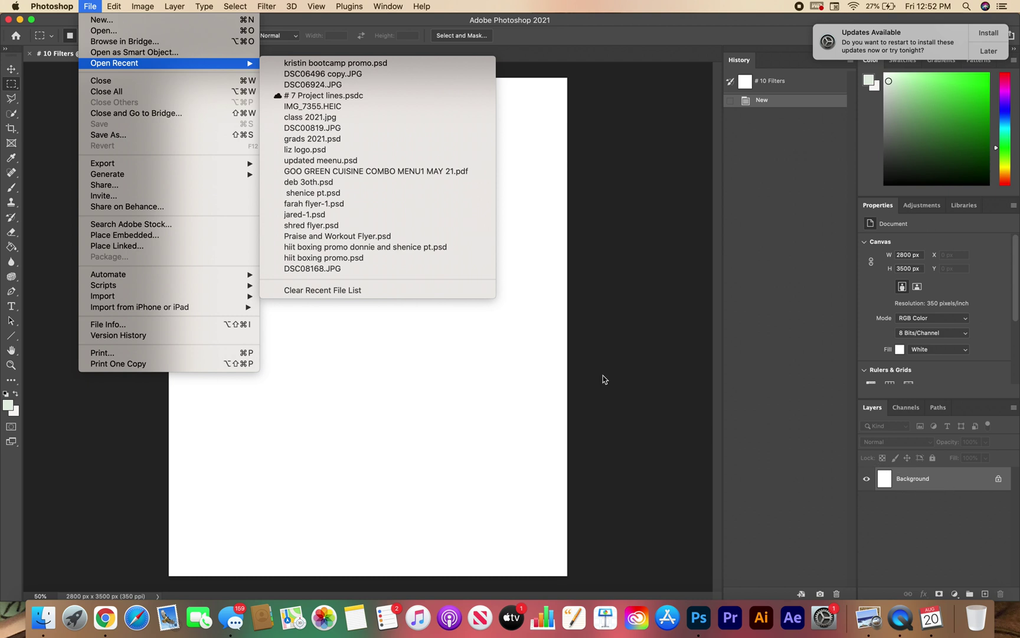
left_click(468, 346)
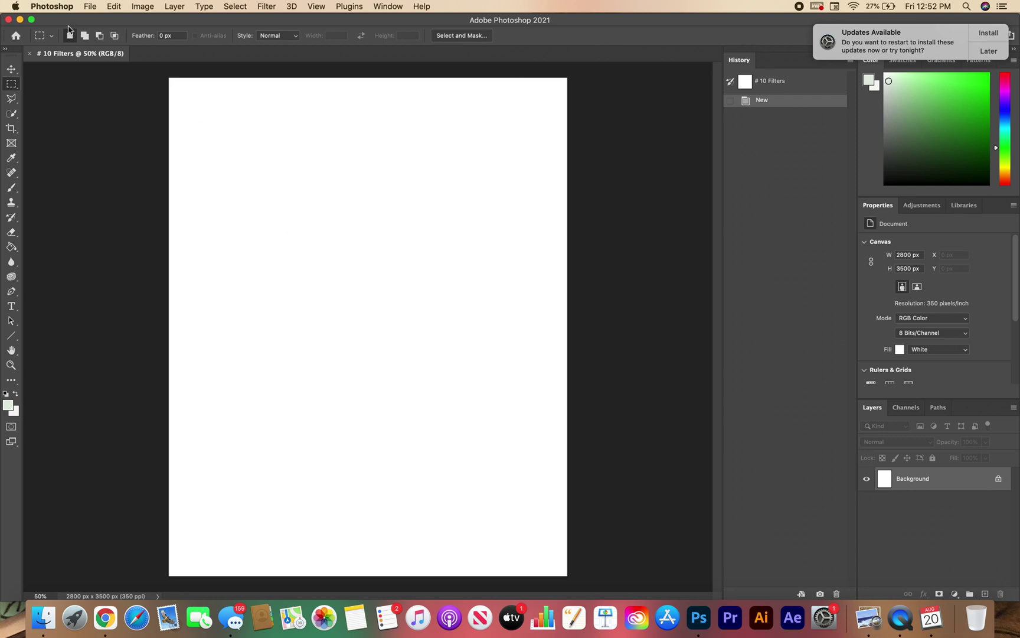
left_click(87, 7)
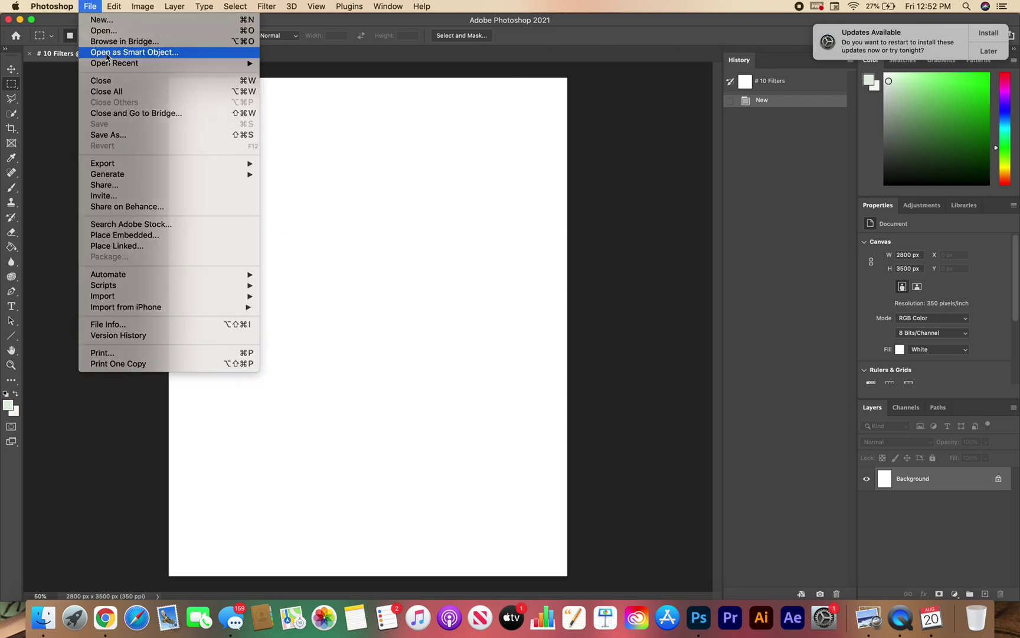
left_click(262, 150)
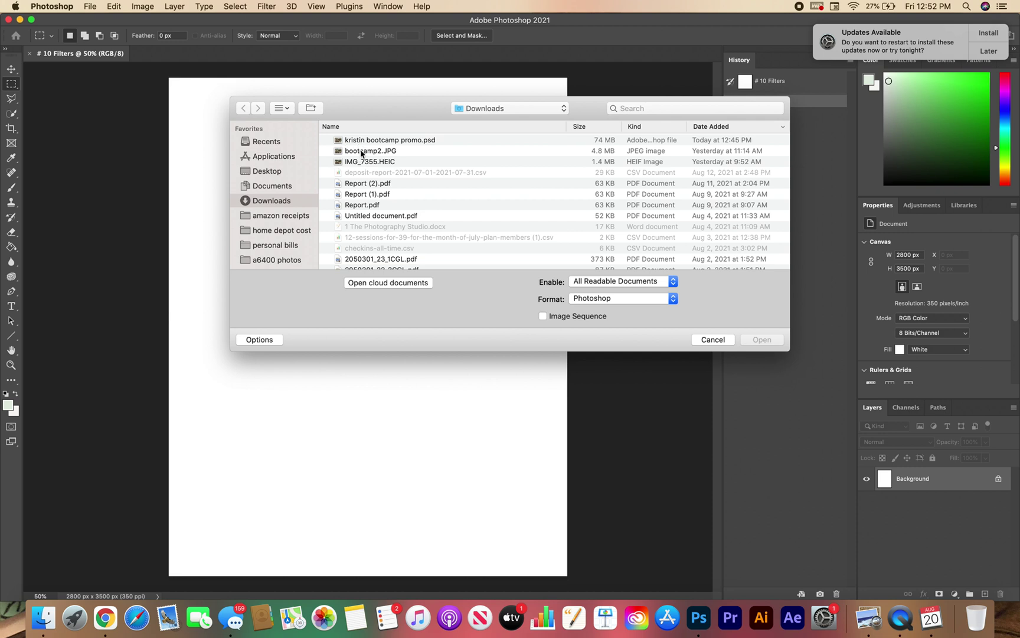
left_click(362, 152)
left_click(757, 340)
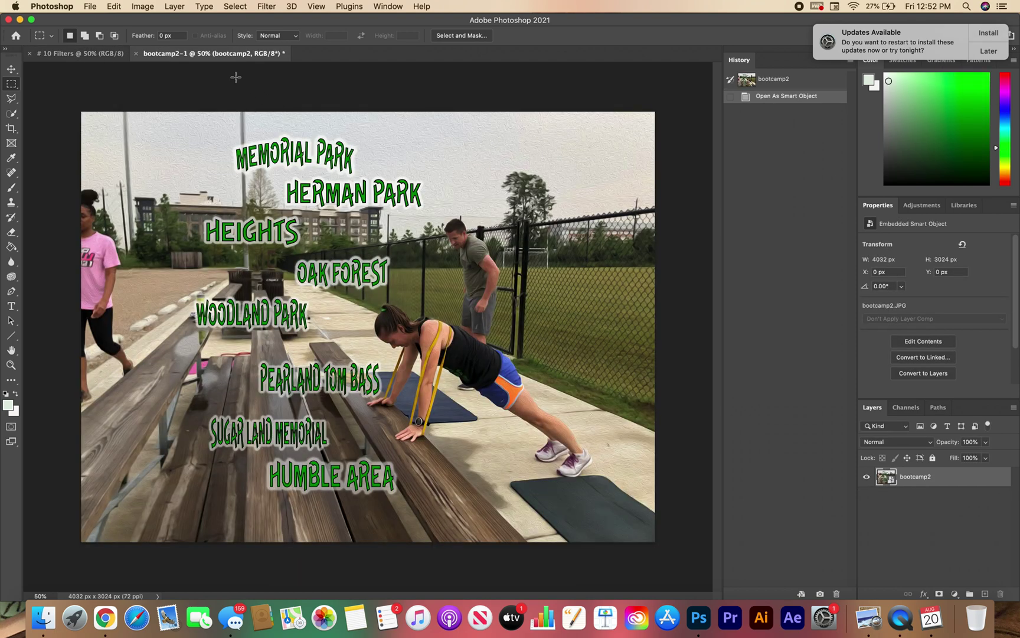
Select and copy the whole bootcamp2 photo, then paste it into # 10 Filters as Layer 1.
left_click_drag(225, 57, 380, 80)
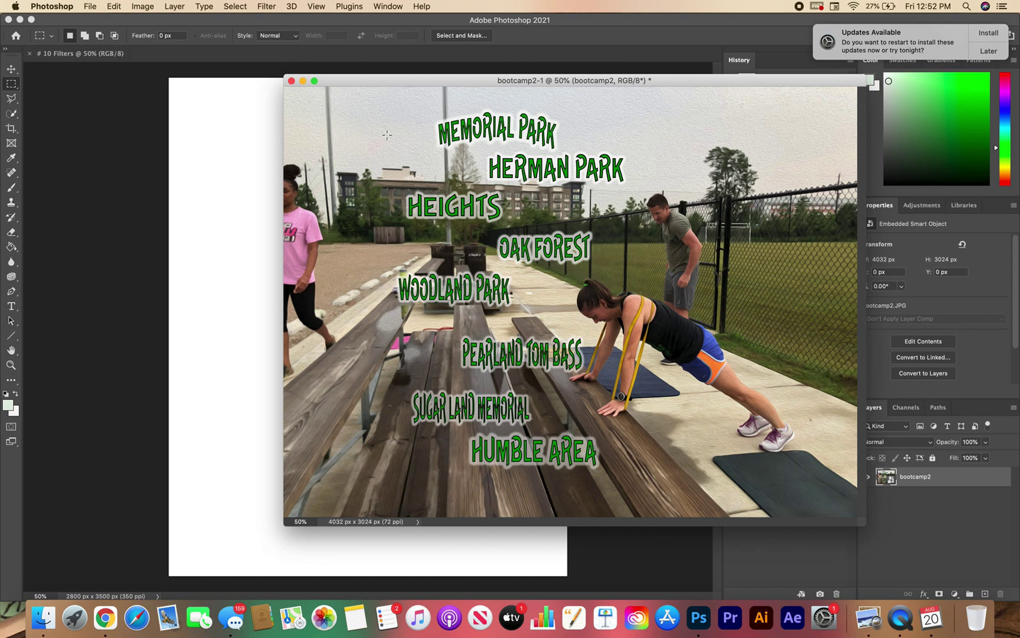
left_click(11, 69)
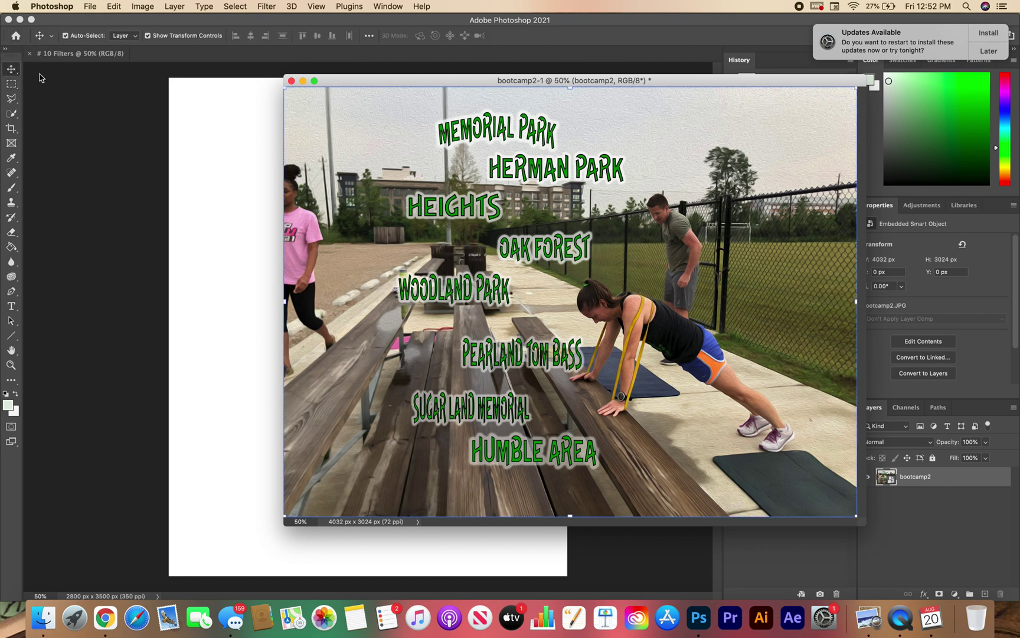
left_click(11, 83)
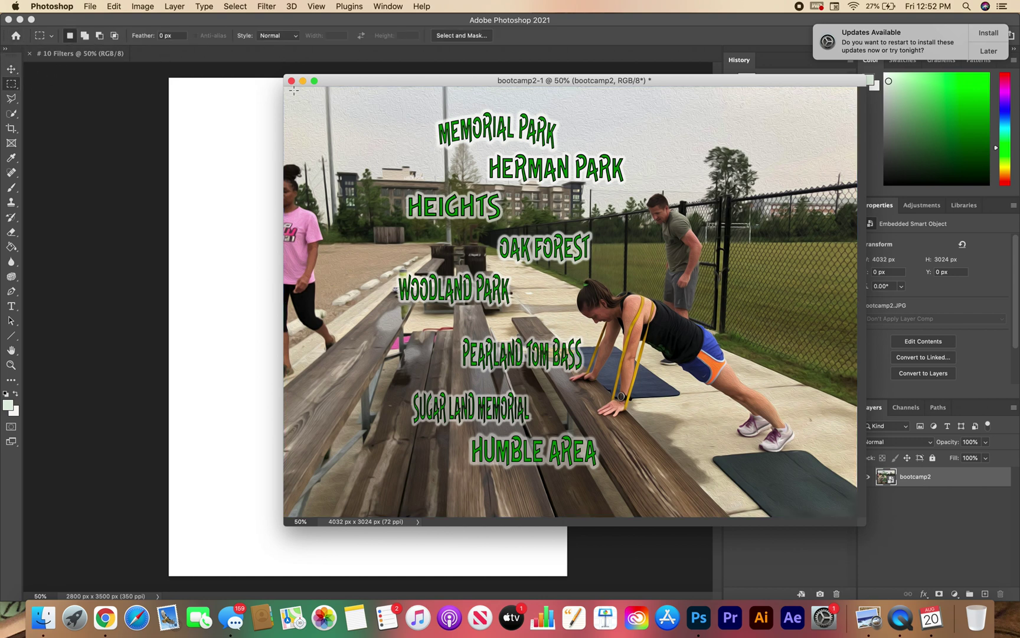
left_click_drag(285, 88, 856, 534)
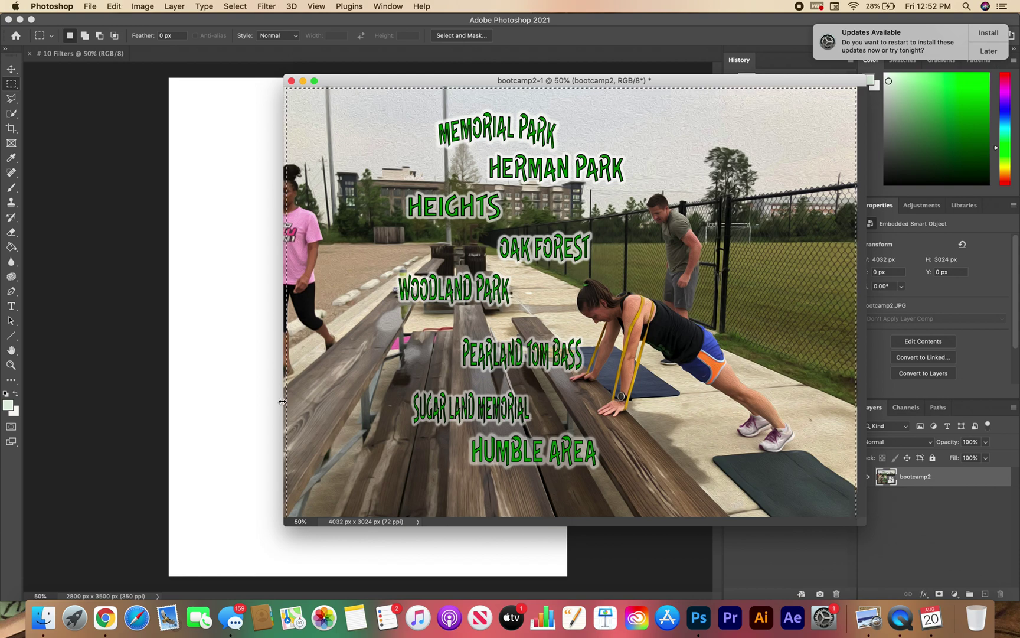
left_click(258, 393)
key("super+v")
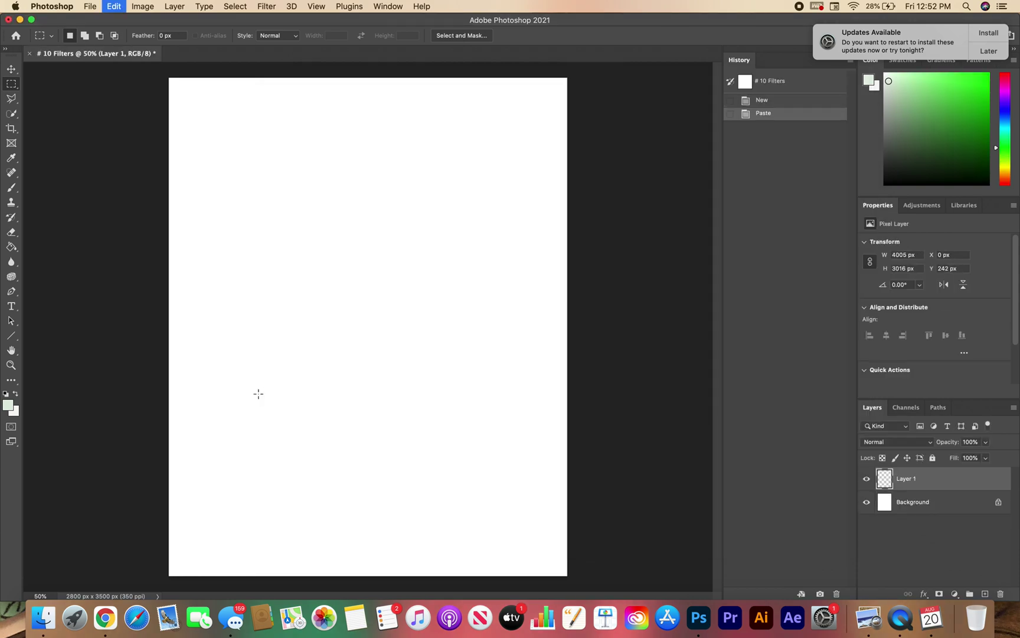
Scale and stretch Layer 1 with Free Transform to fill the 2800 × 3500 px page.
left_click(11, 69)
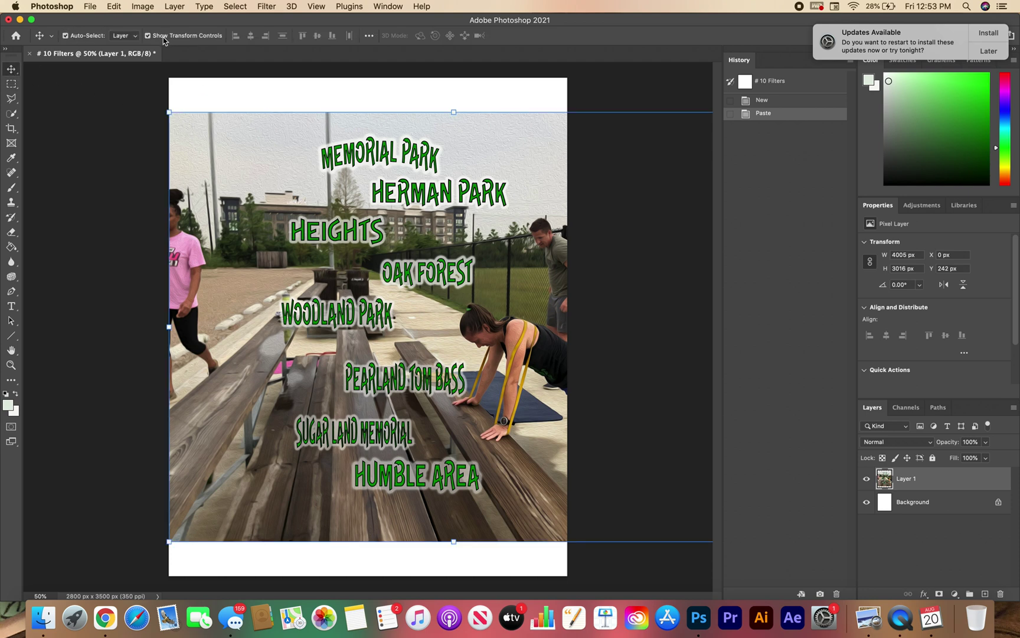
left_click_drag(172, 115, 348, 210)
left_click_drag(499, 290, 337, 216)
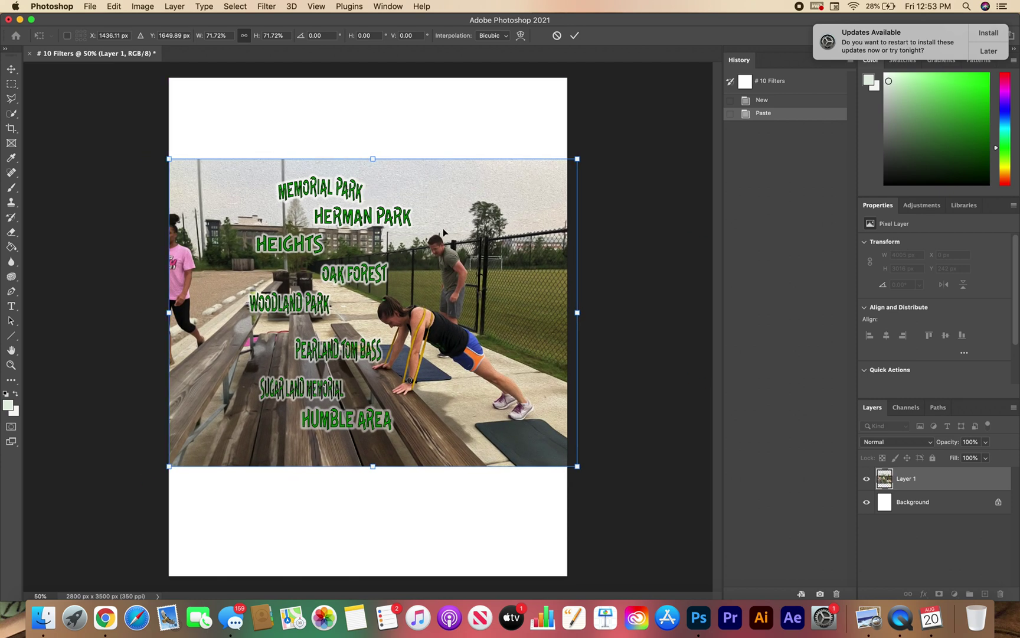
left_click_drag(444, 232, 412, 229)
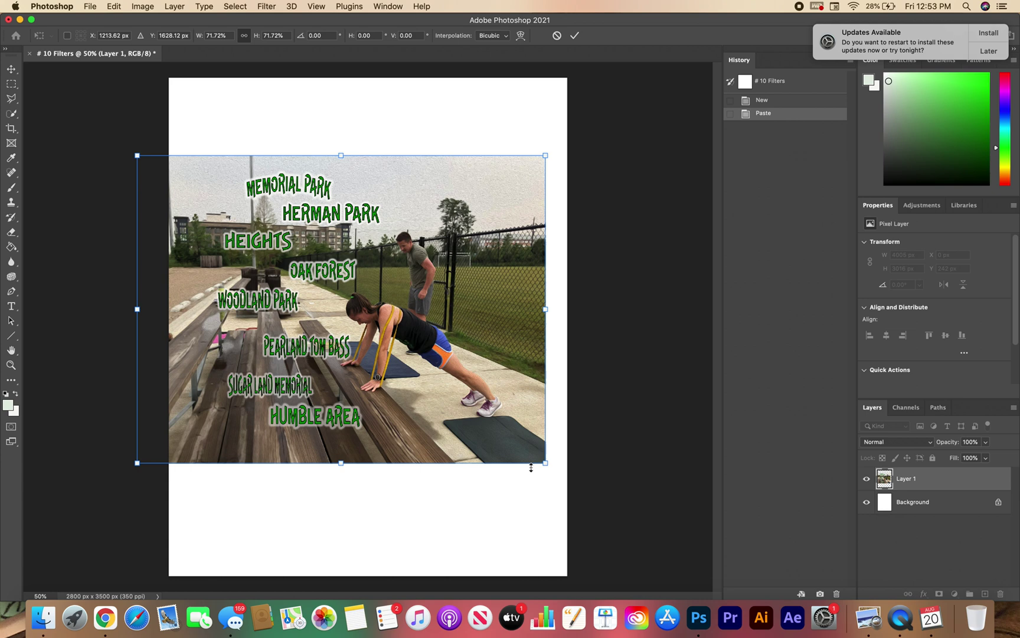
left_click_drag(549, 467, 568, 481)
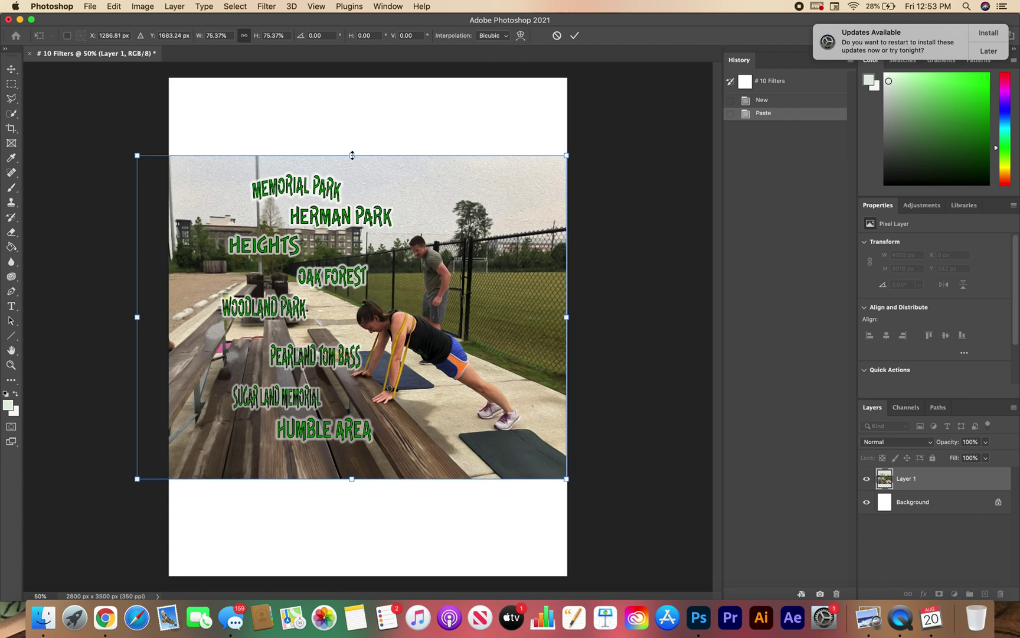
left_click_drag(352, 156, 352, 79)
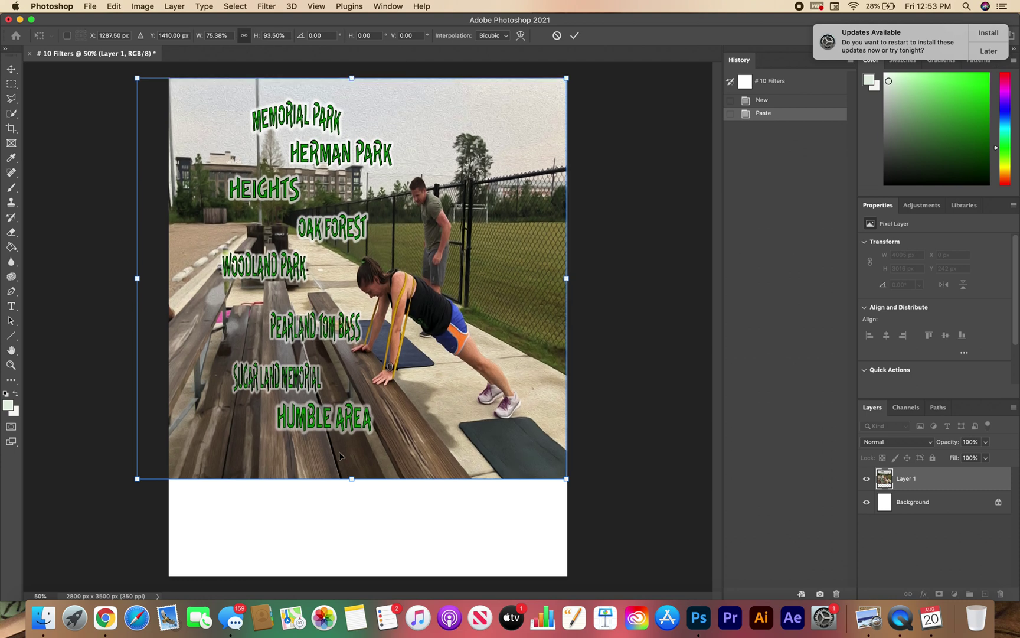
left_click_drag(353, 480, 353, 581)
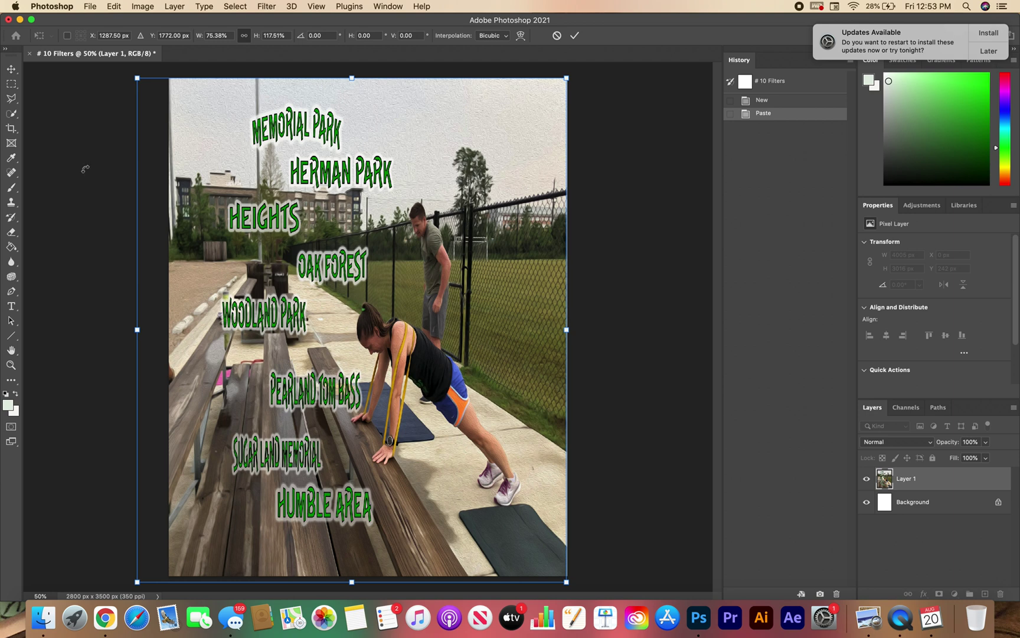
left_click(11, 71)
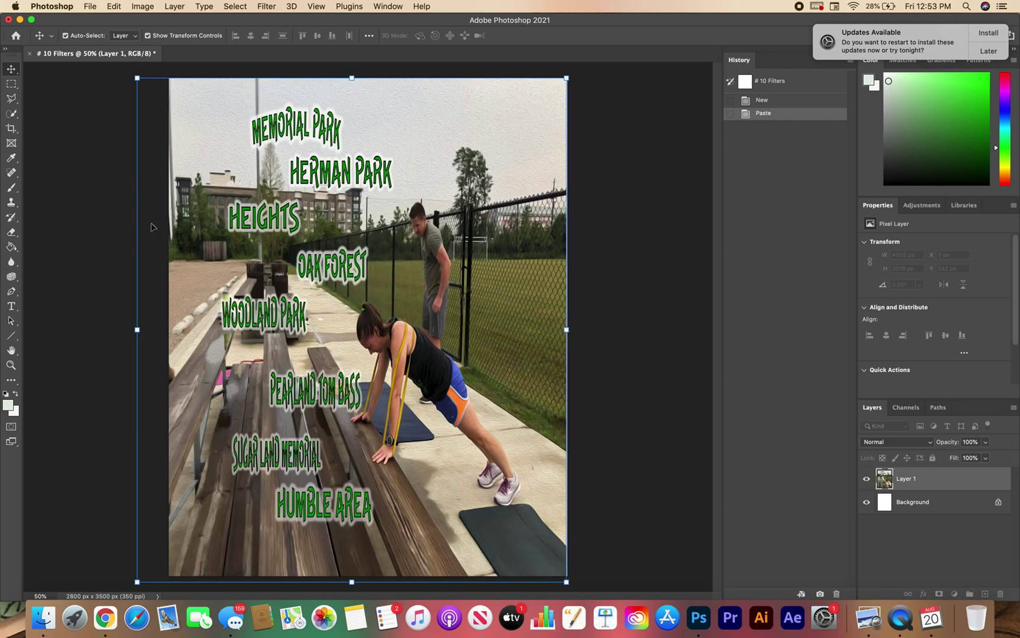
left_click(90, 205)
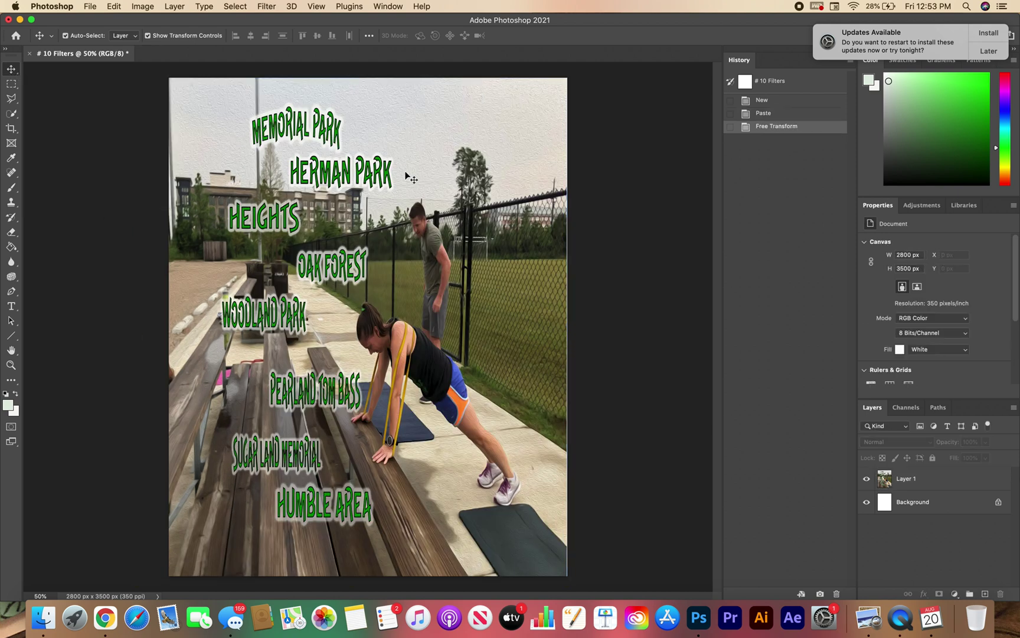
Shift Layer 1 slightly right so it sits at X -181 px, Y 0 px.
left_click(435, 220)
left_click_drag(435, 220, 441, 220)
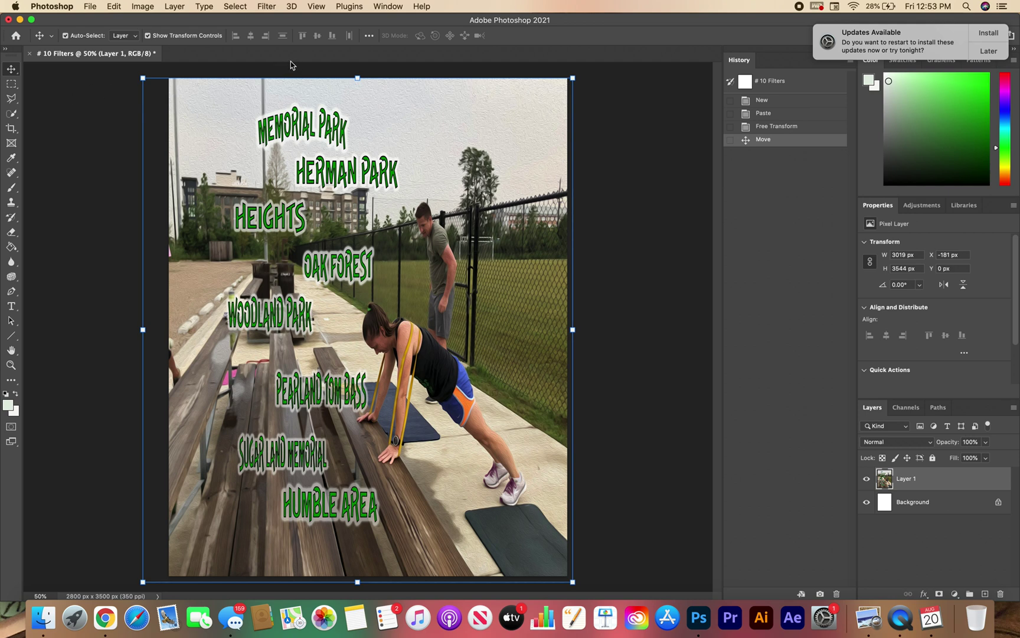
left_click(112, 151)
Reselect the photo layer, glance at the Window menu, and bring up the Filter menu.
left_click(266, 7)
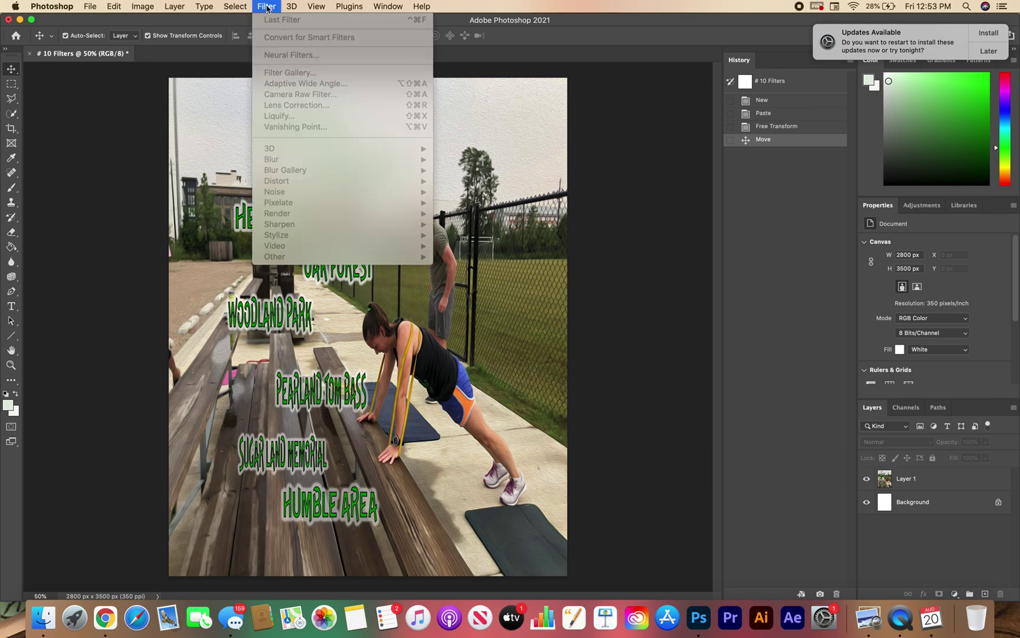
left_click(191, 133)
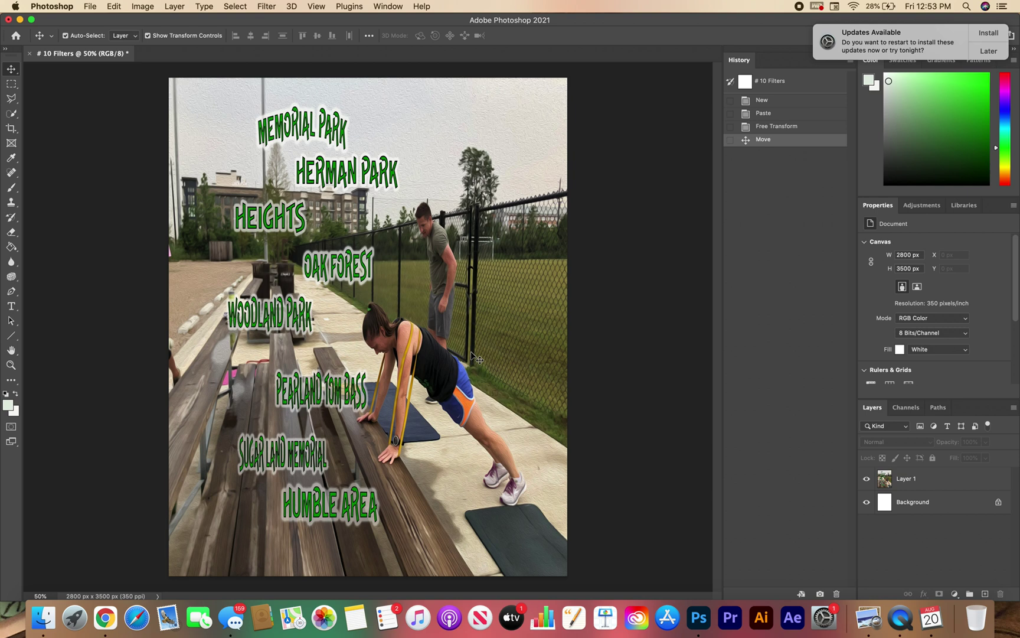
left_click(960, 486)
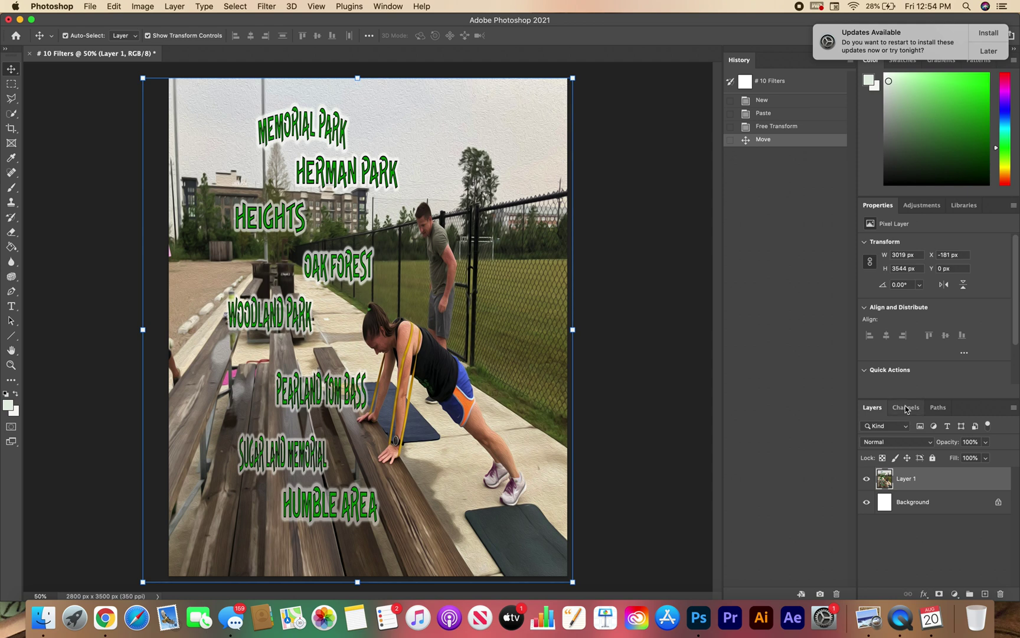
left_click(387, 7)
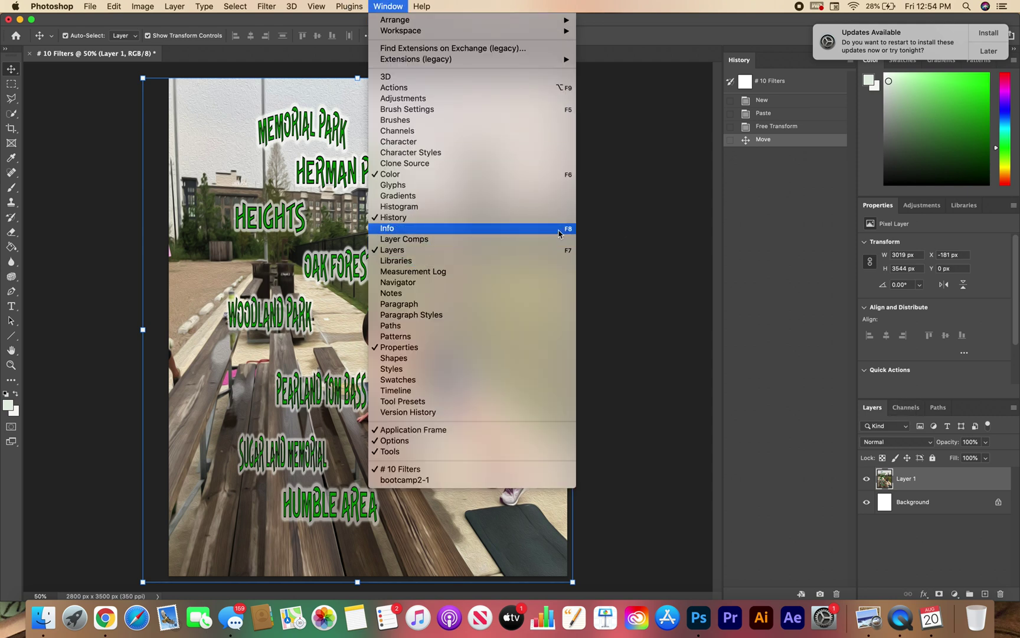
left_click(637, 237)
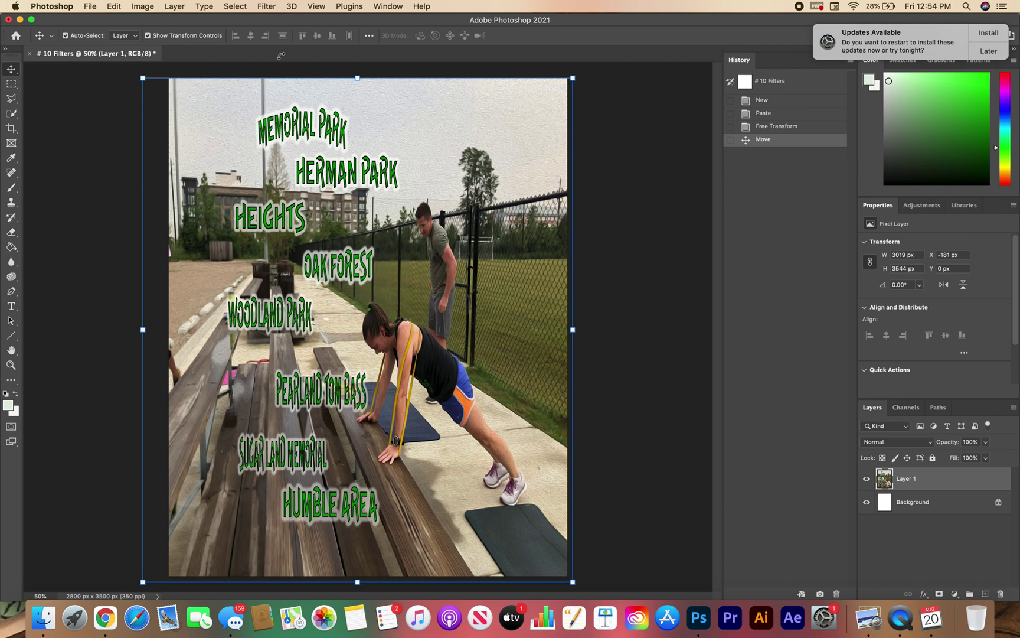
left_click(267, 7)
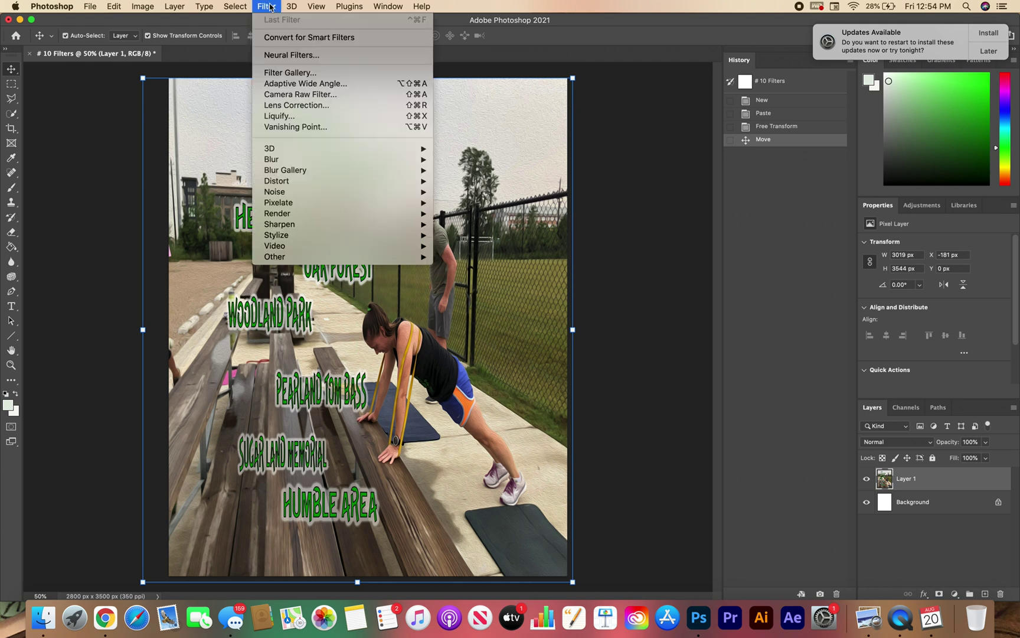
Open the Filter Gallery and postpone the update reminder until tomorrow.
left_click(295, 74)
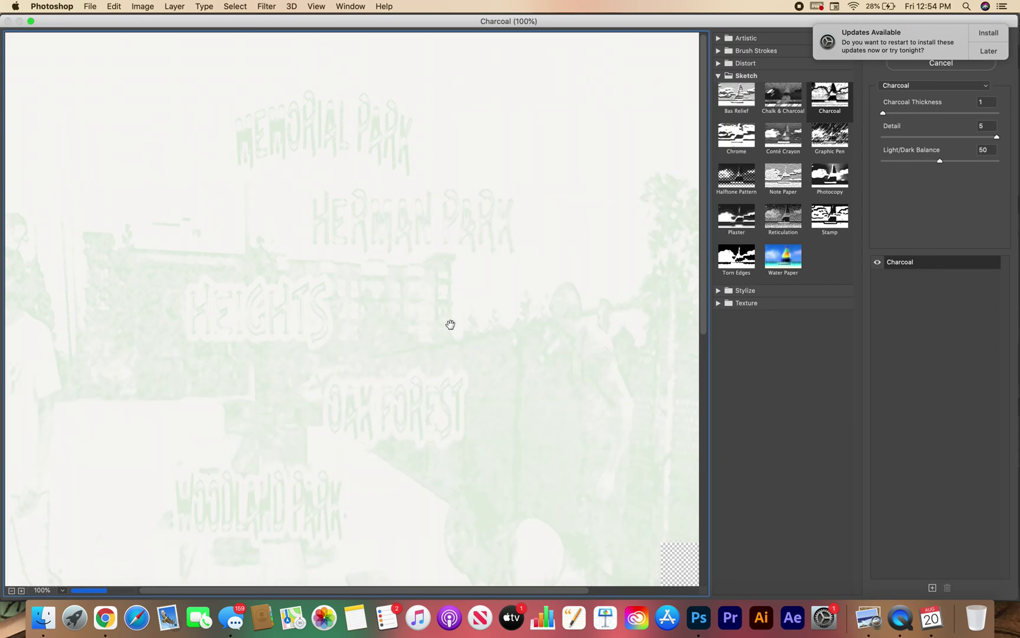
left_click(990, 53)
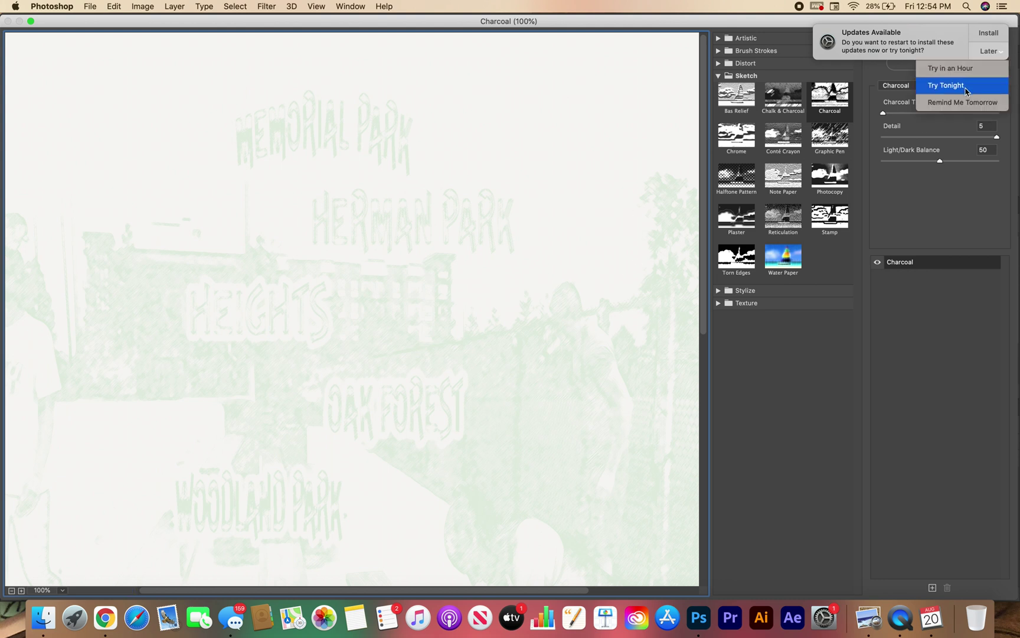
left_click(962, 104)
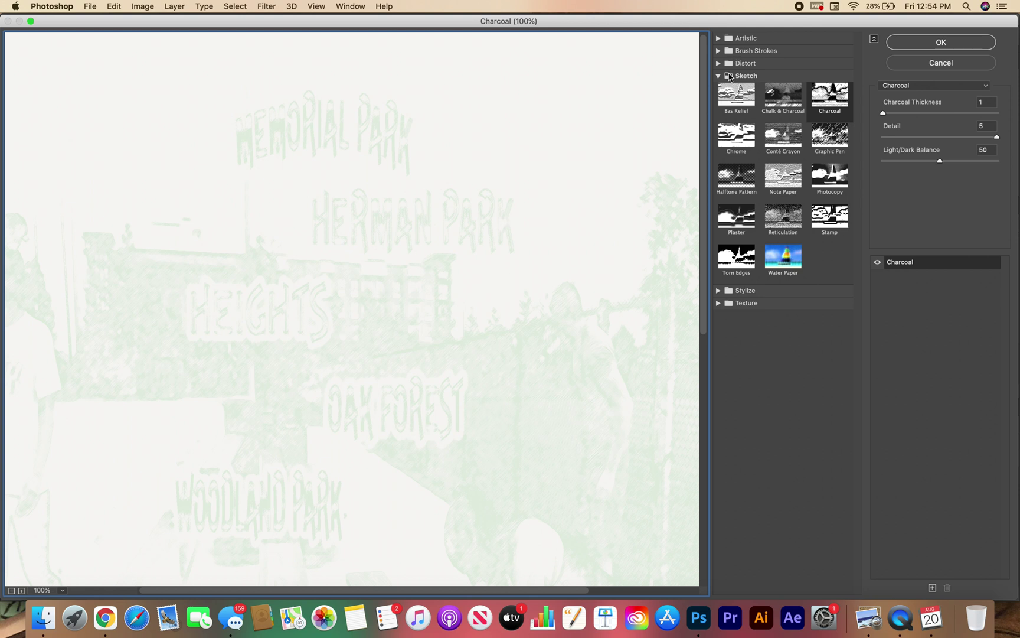
Try Artistic > Colored Pencil with Pencil Width down to 7, then cancel the gallery.
left_click(719, 77)
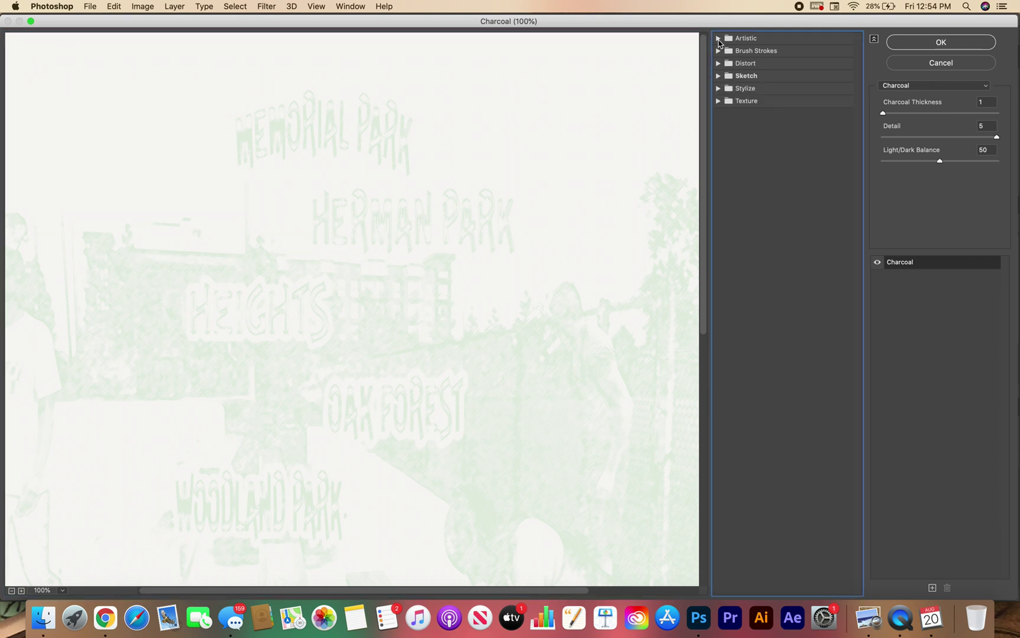
left_click(718, 38)
left_click(732, 59)
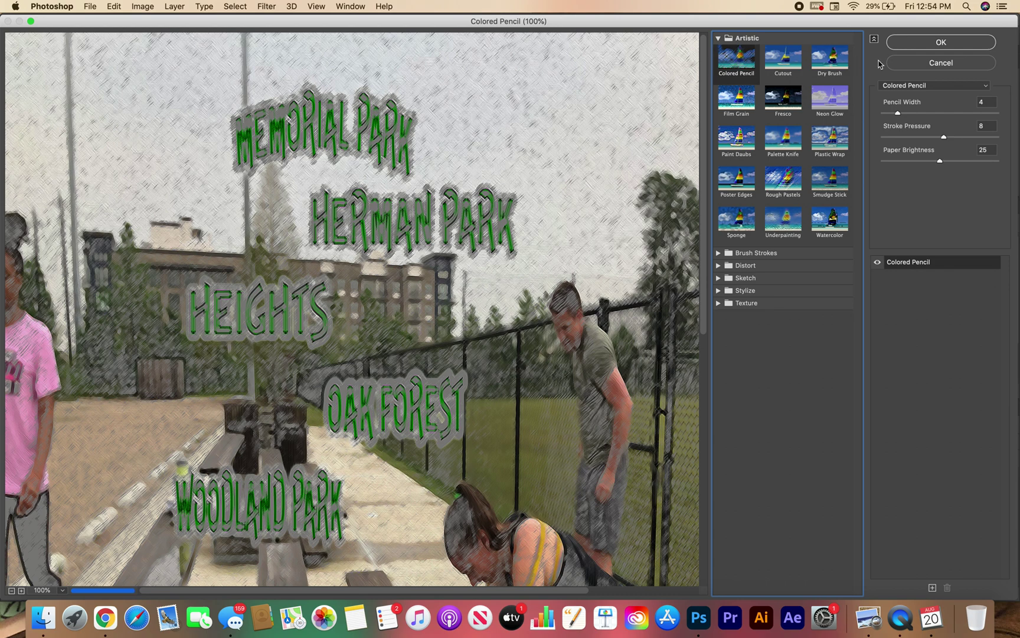
left_click_drag(903, 112, 906, 115)
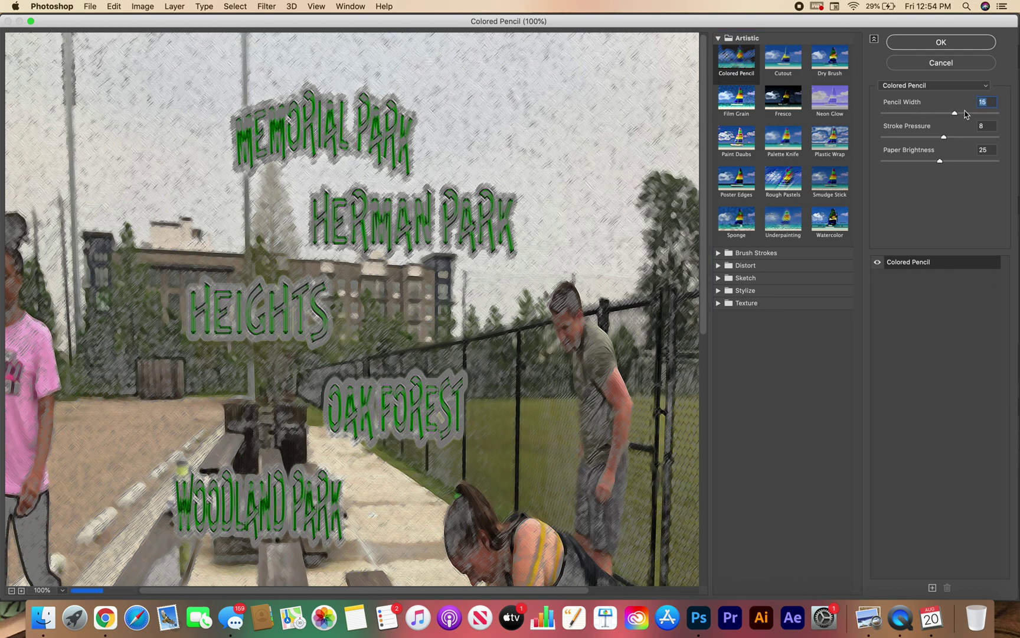
left_click(966, 112)
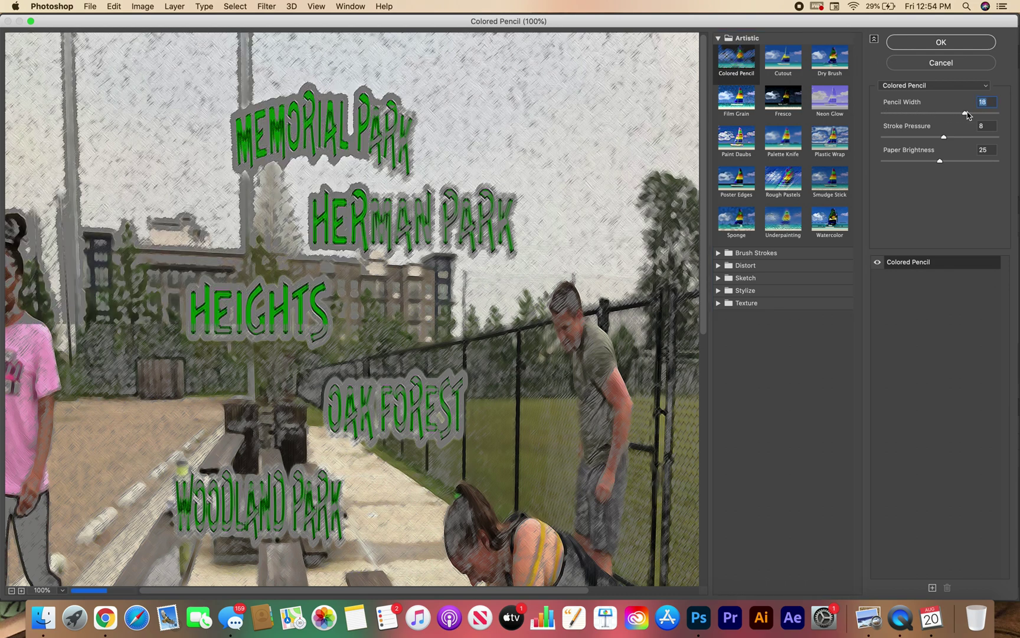
left_click_drag(966, 113, 935, 113)
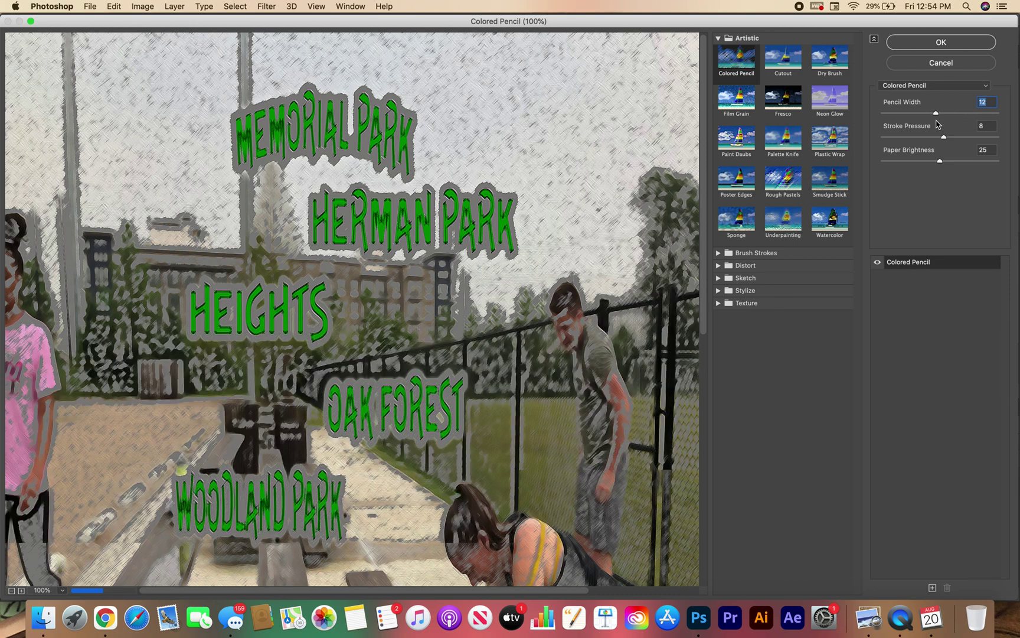
key("Down")
key("Down")
key("Down")
key("Down")
key("Down")
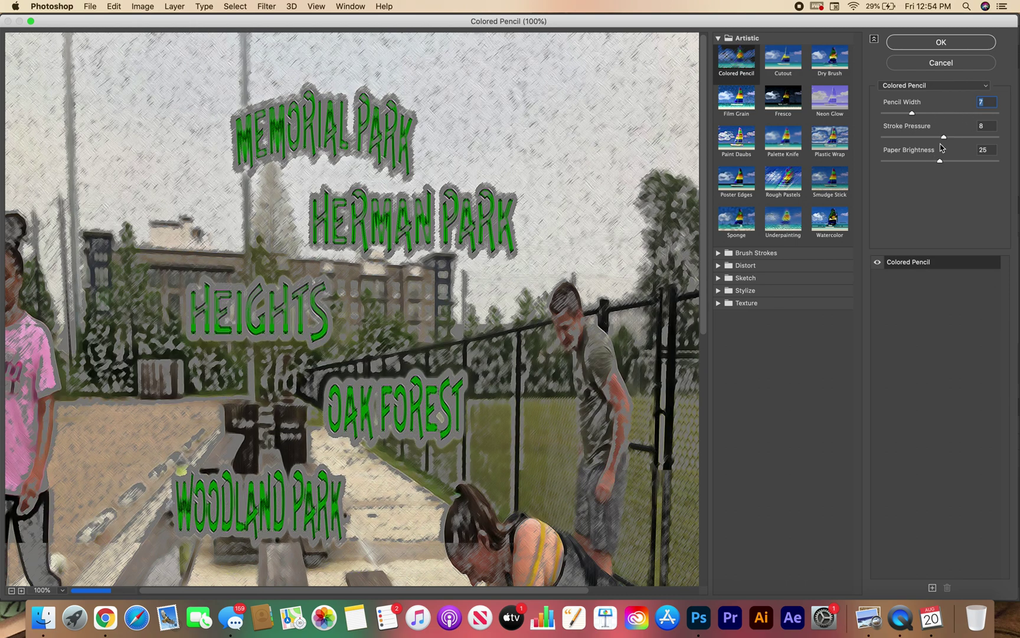
mouse_move(944, 137)
left_mouse_down()
mouse_move(988, 142)
mouse_move(927, 154)
left_mouse_up()
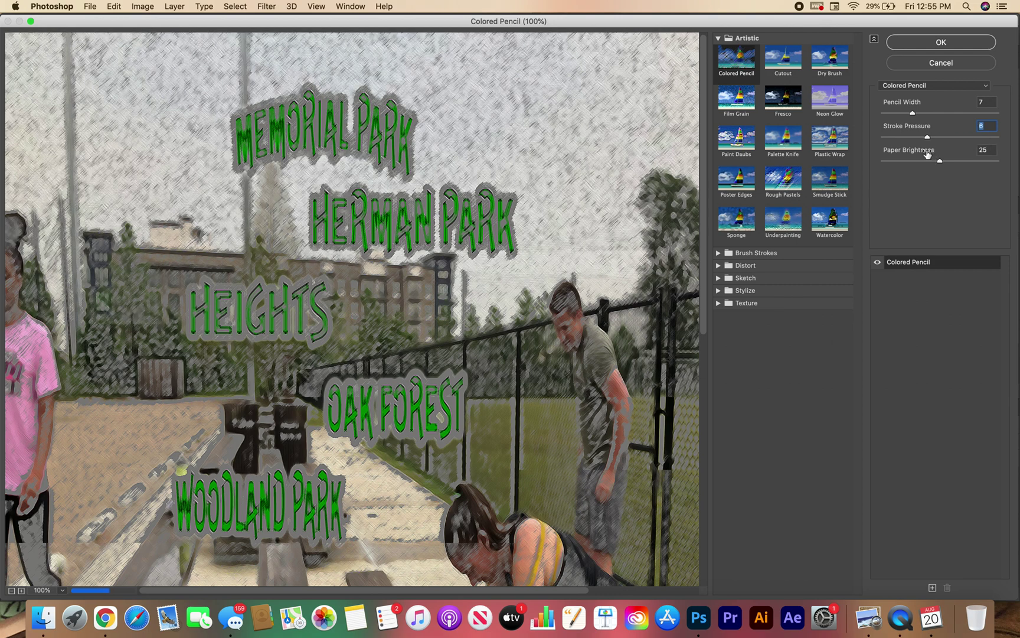
left_click(956, 66)
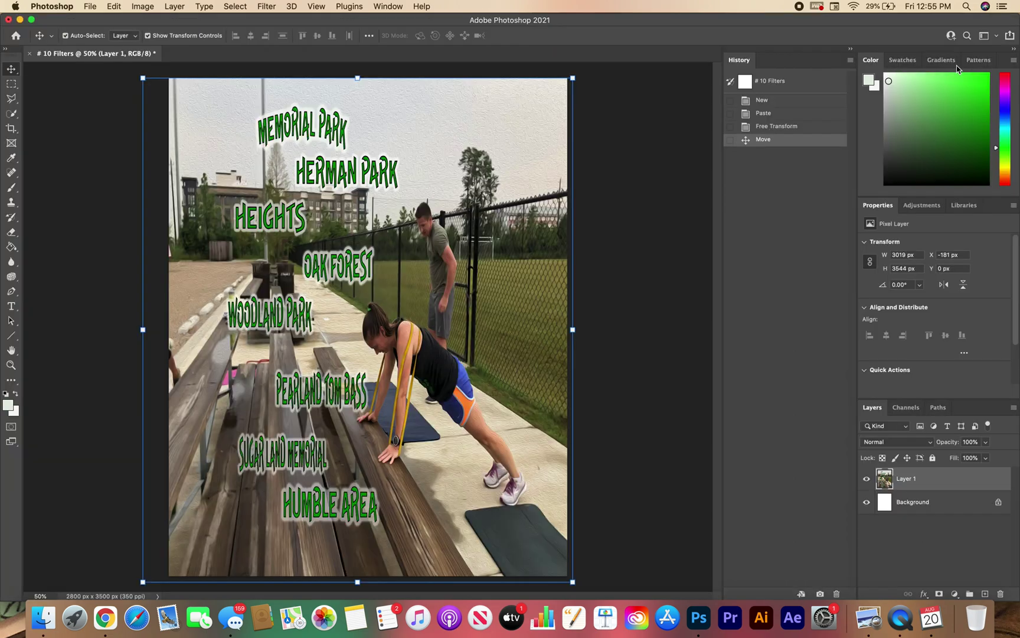
Set the foreground colour to muted blue #636299.
left_click(11, 408)
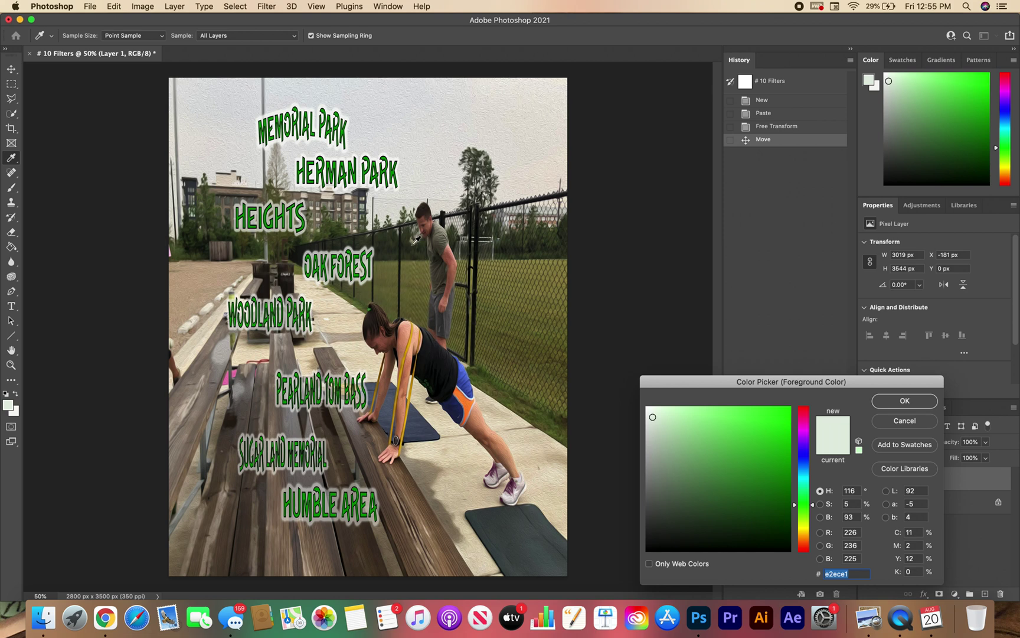
left_click(807, 455)
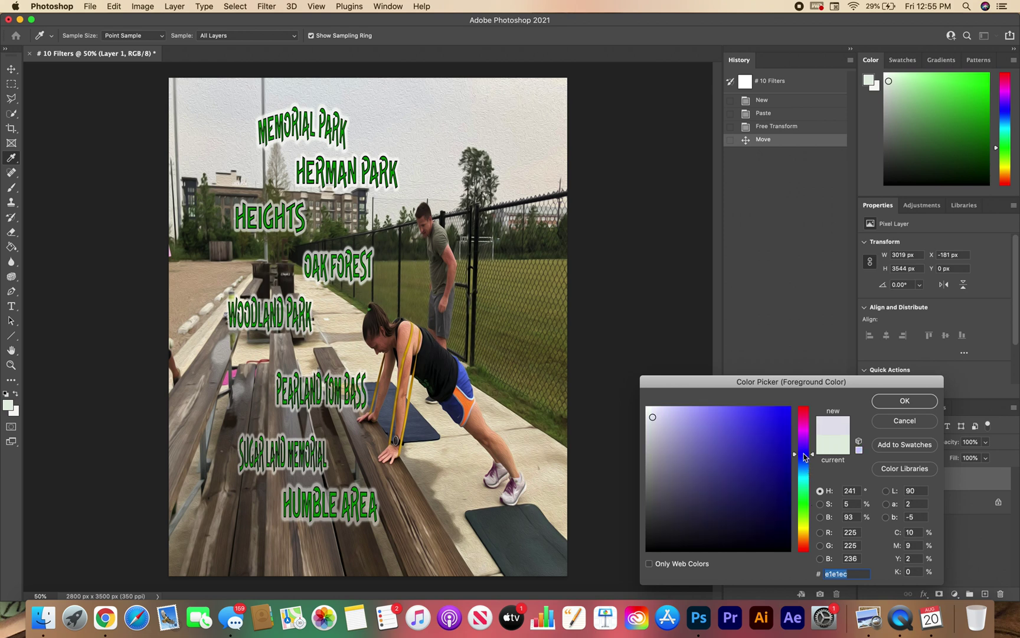
left_click(720, 483)
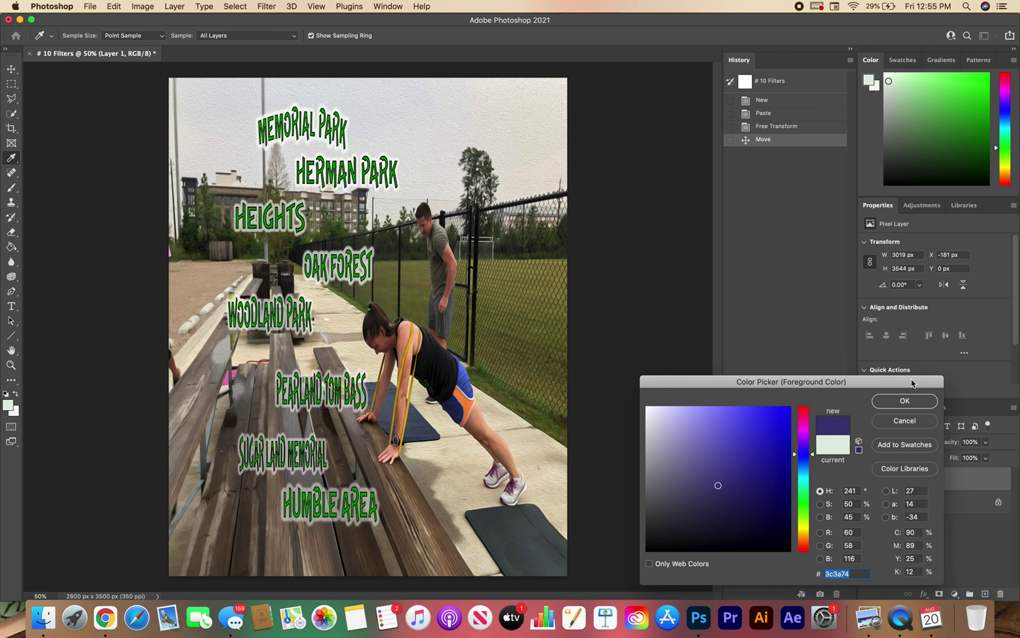
left_click(698, 465)
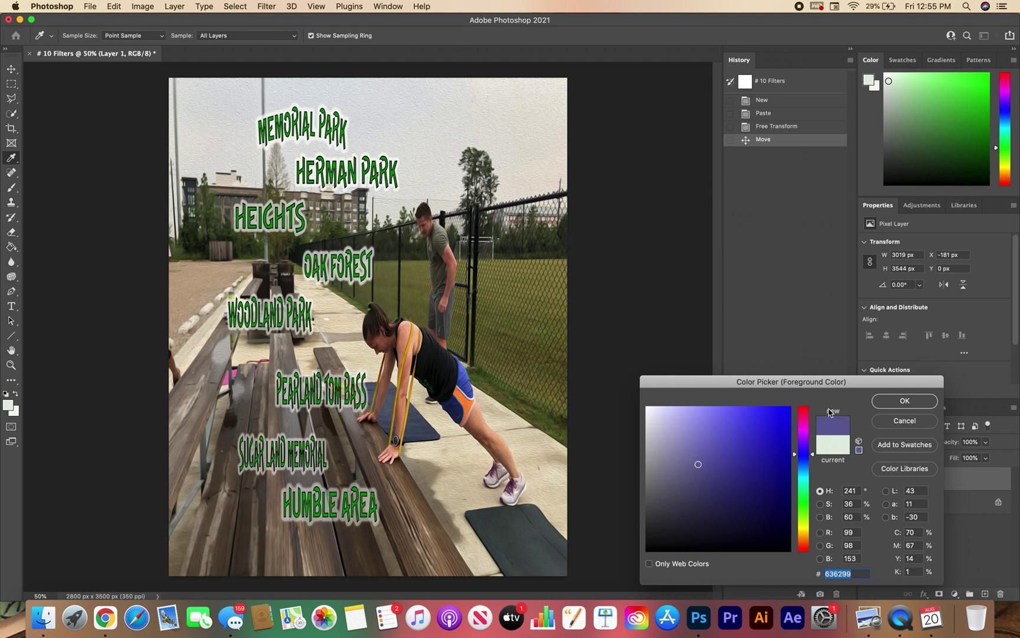
left_click(905, 401)
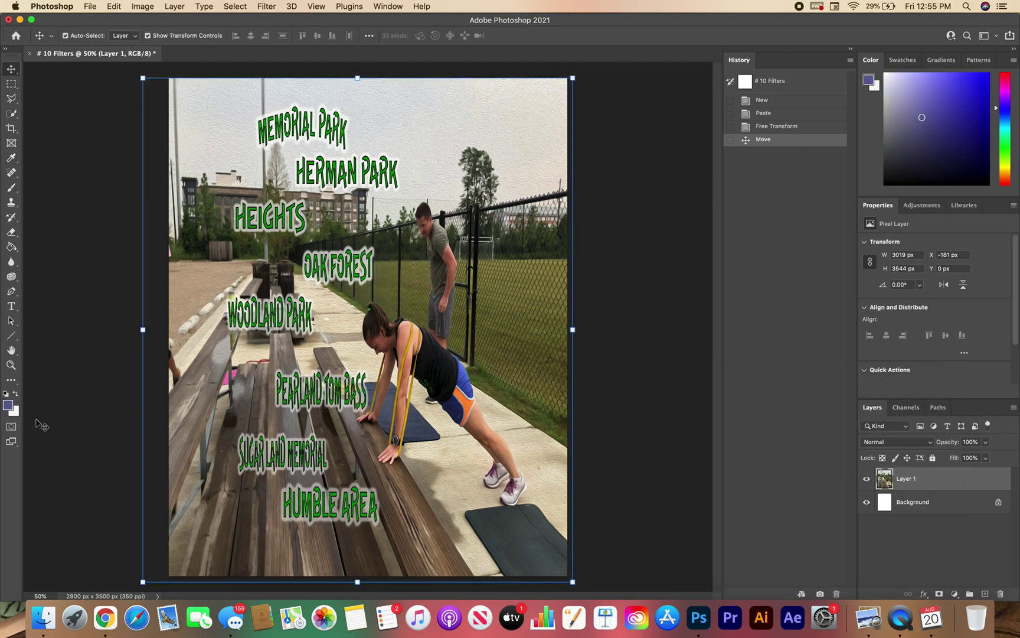
Set the background colour to bright teal #00f6dc.
left_click(15, 411)
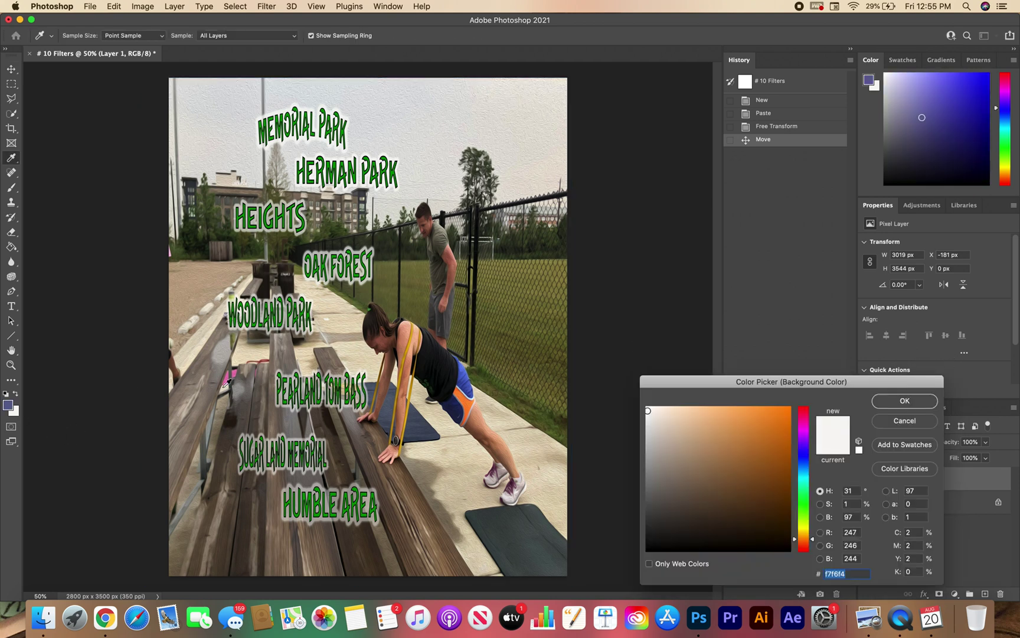
left_click(807, 481)
left_click(789, 410)
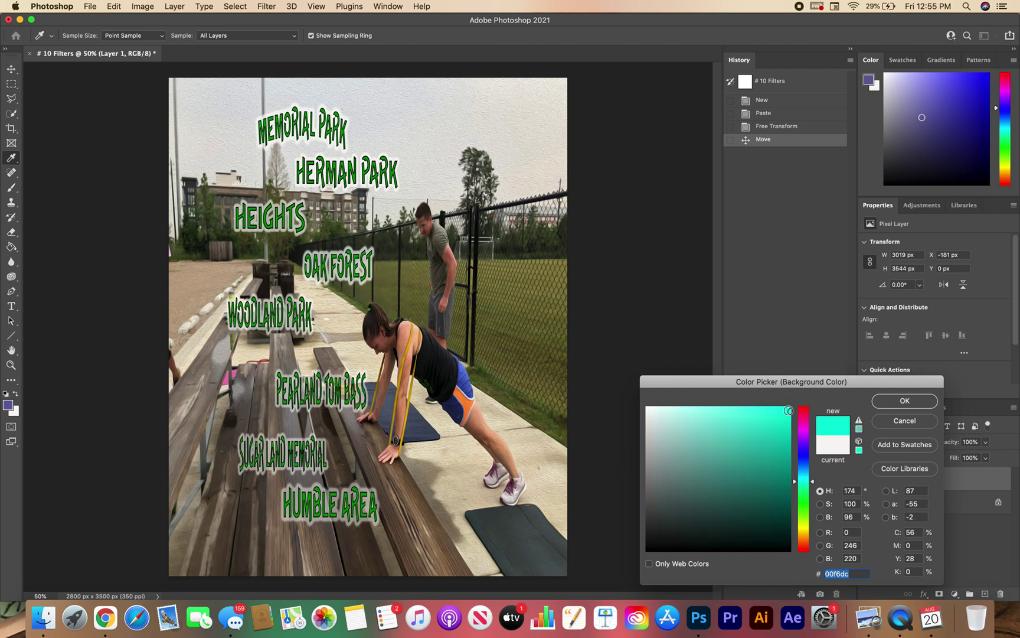
left_click(905, 401)
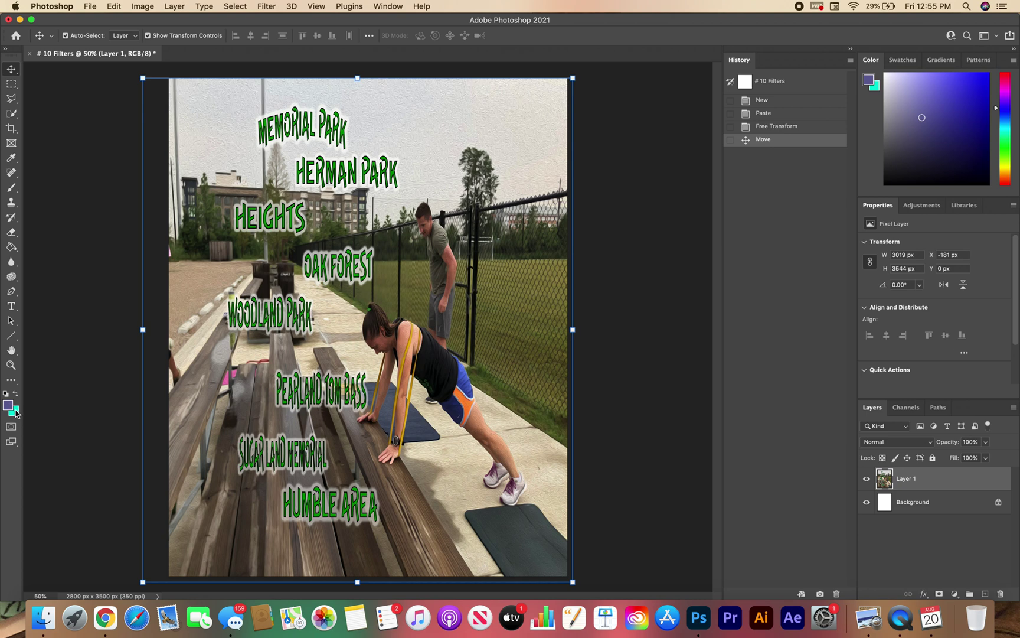
left_click(268, 7)
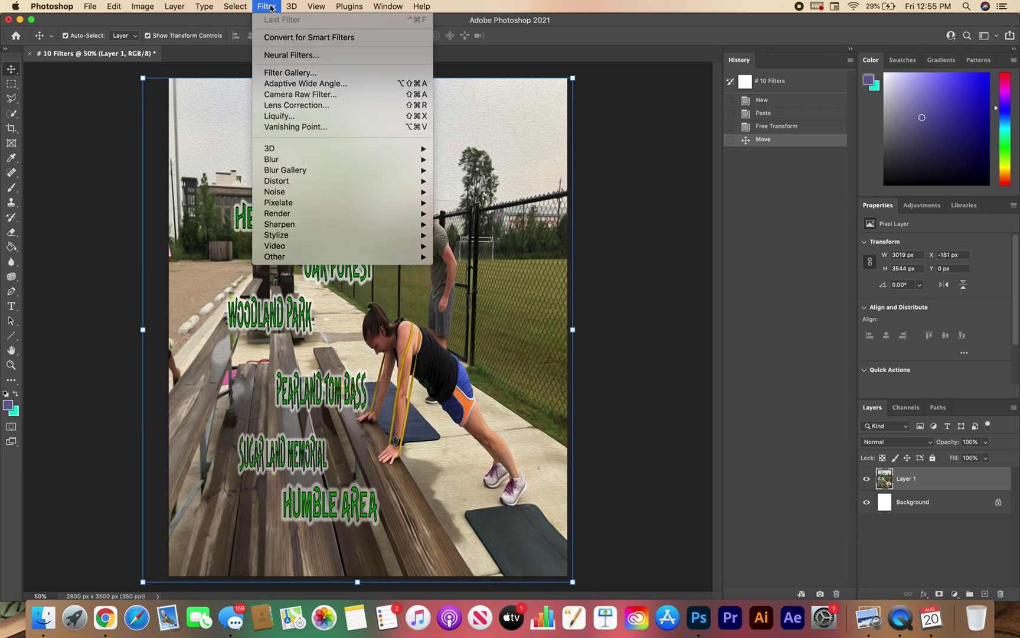
Open the Filter Gallery and preview Sketch filters Chalk & Charcoal, Charcoal, Graphic Pen, Conté Crayon, Chrome.
left_click(284, 73)
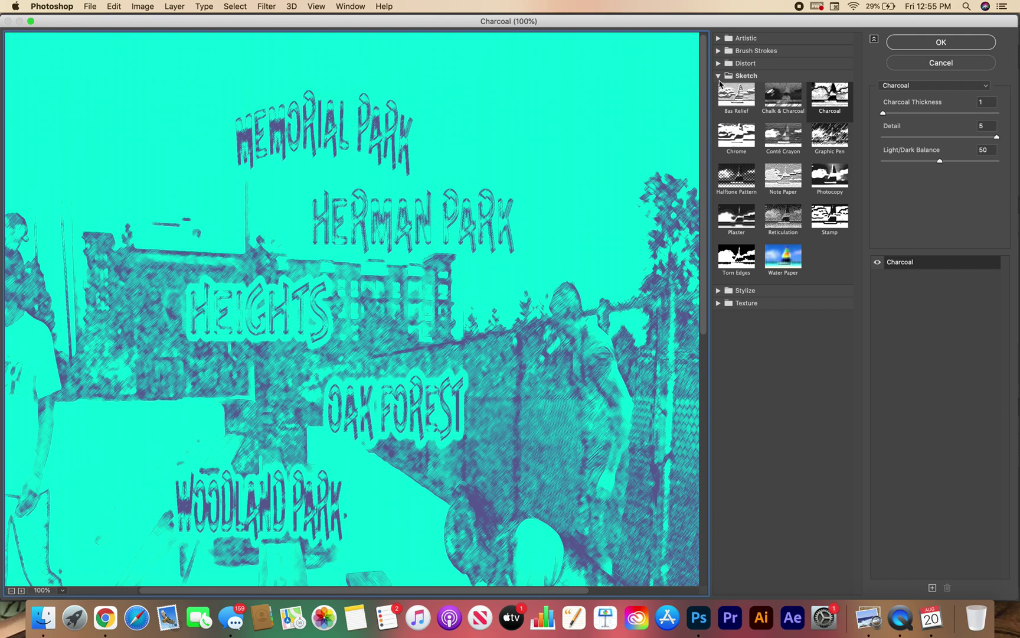
left_click(735, 101)
left_click(782, 109)
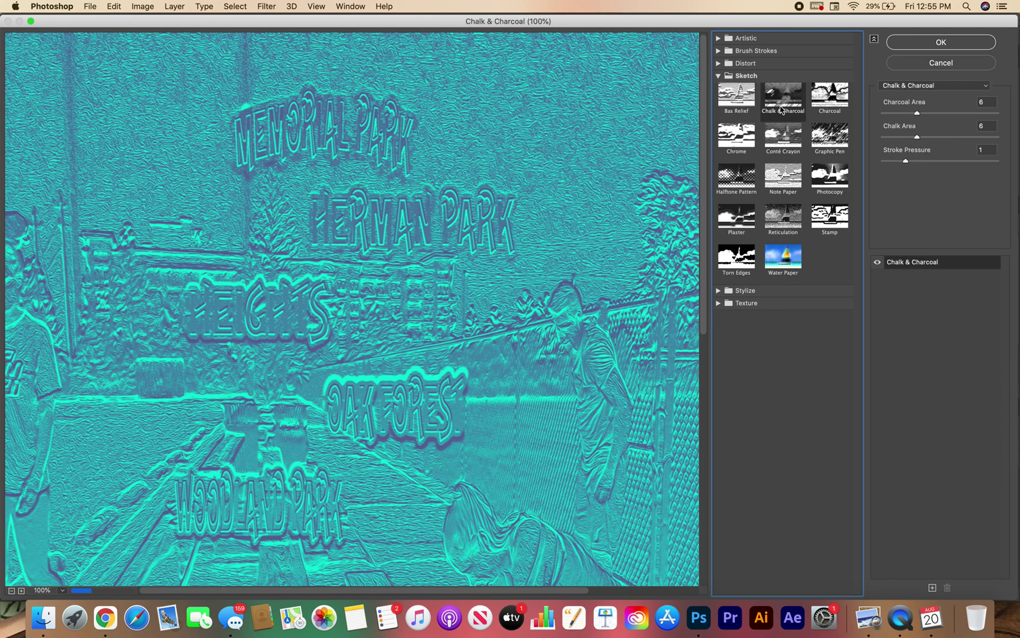
left_click(831, 105)
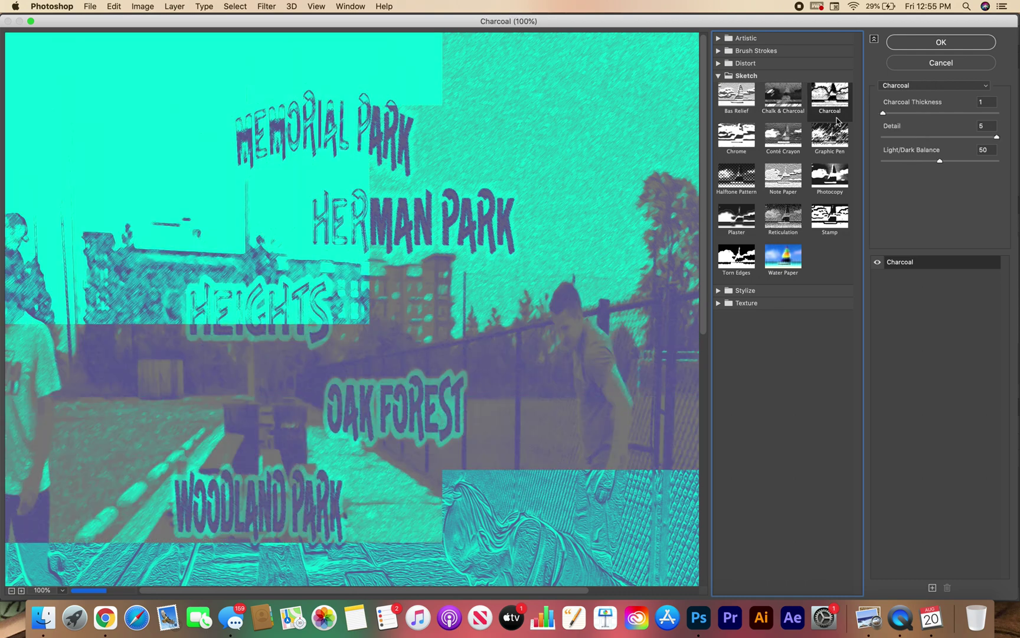
left_click(831, 135)
left_click(780, 144)
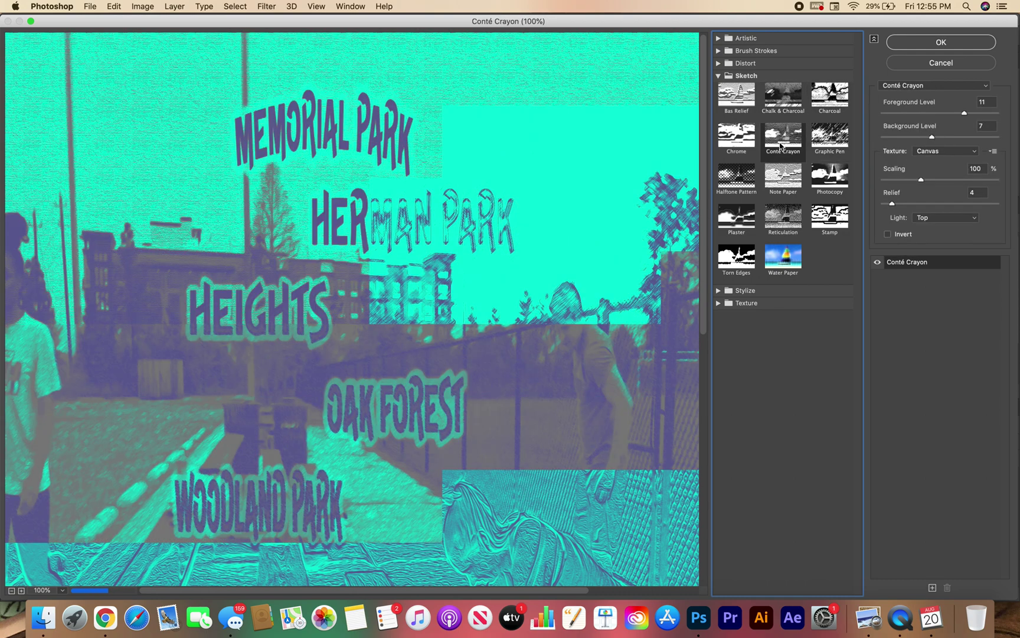
left_click(748, 148)
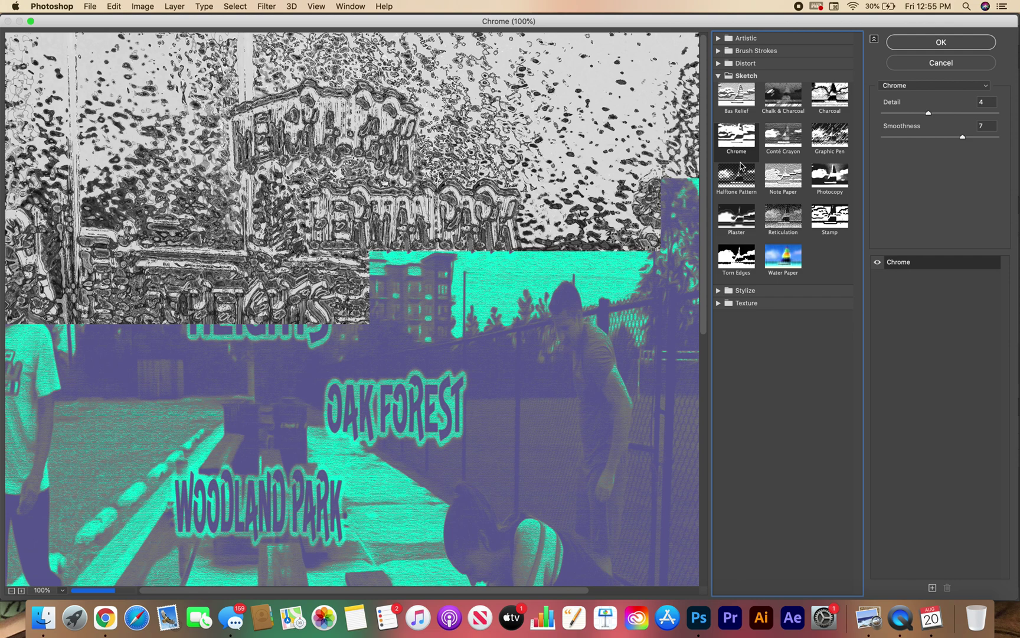
Preview Halftone Pattern, Note Paper, Photocopy, Stamp, Reticulation, Plaster, Torn Edges, ending on Water Paper.
left_click(738, 174)
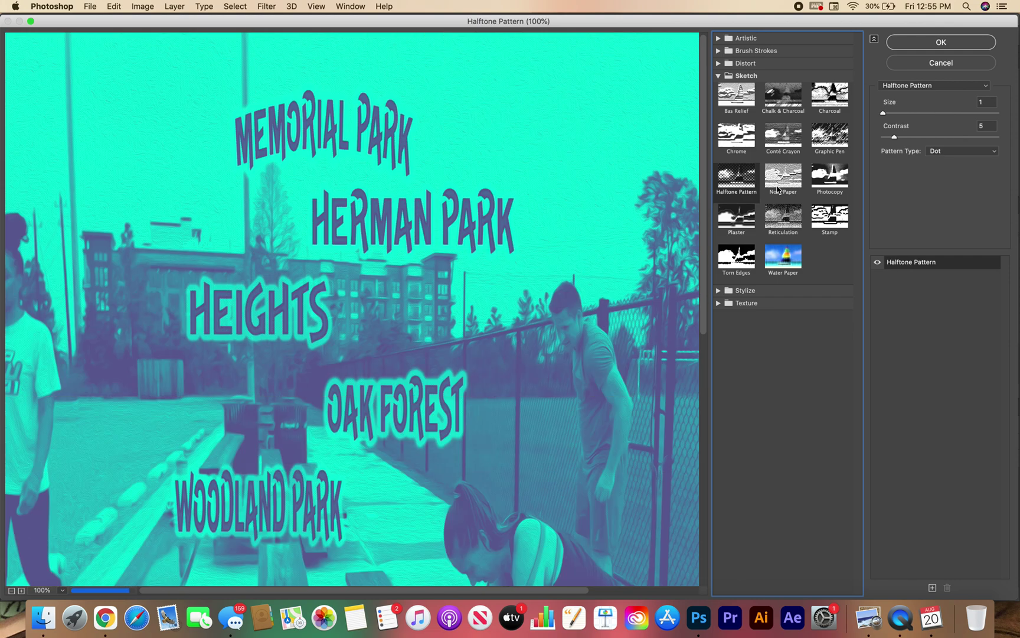
left_click(778, 188)
left_click(822, 191)
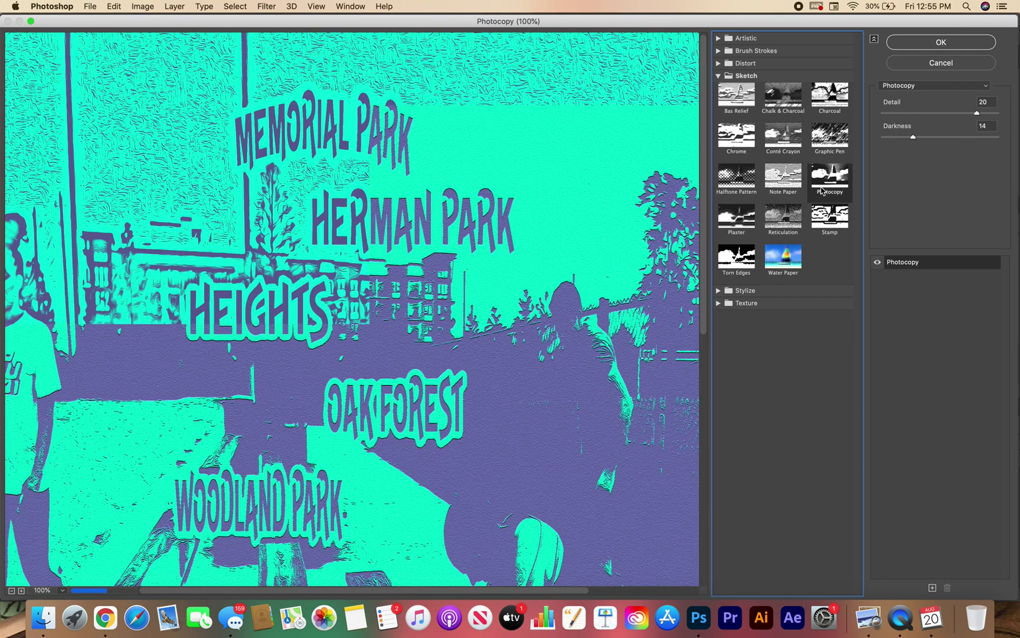
left_click(830, 218)
left_click(798, 228)
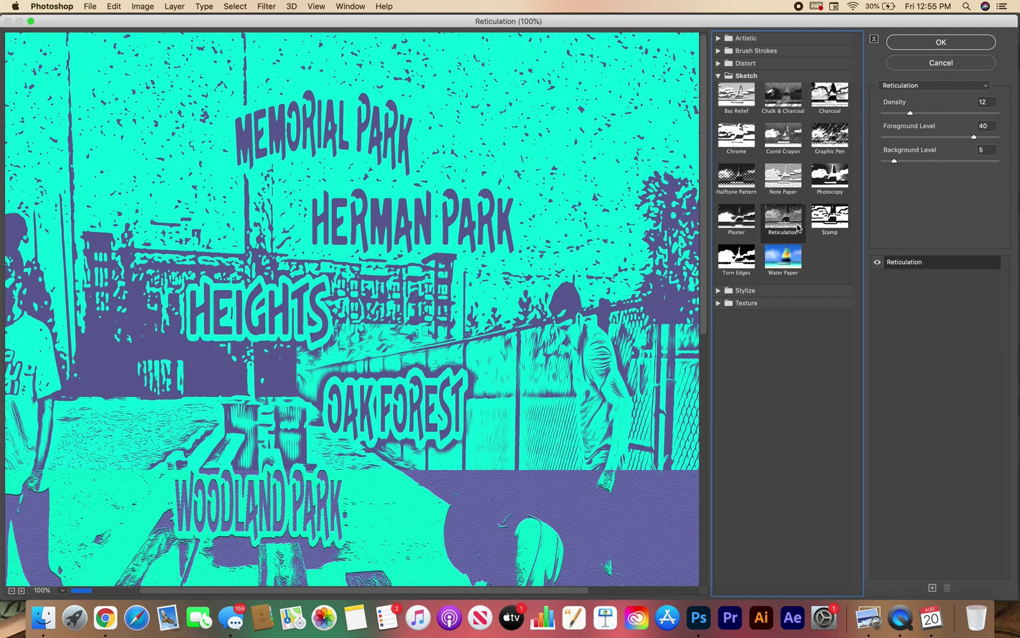
left_click(750, 227)
left_click(738, 271)
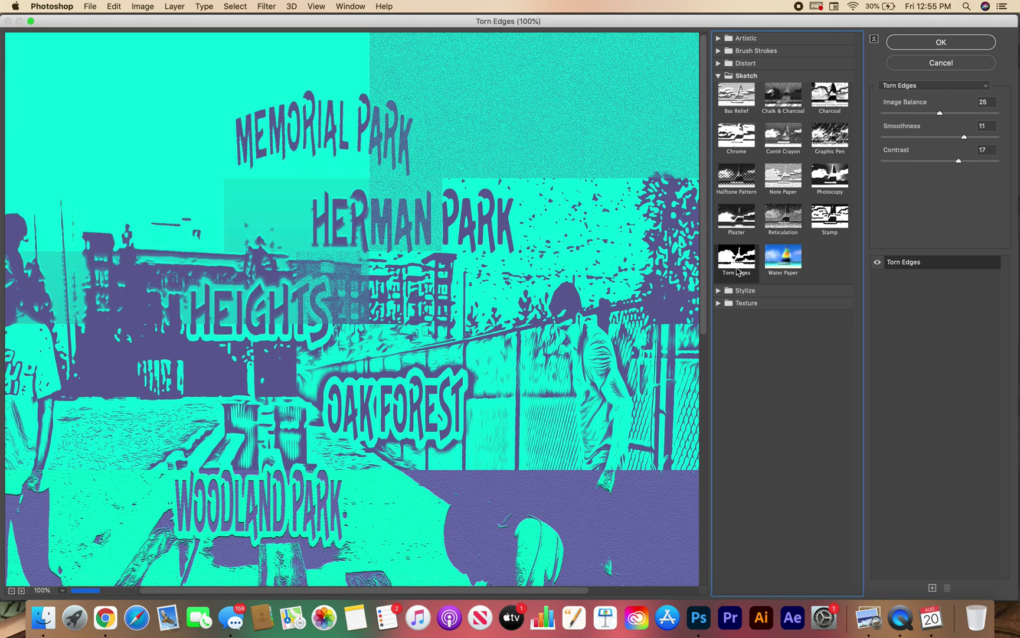
left_click(783, 259)
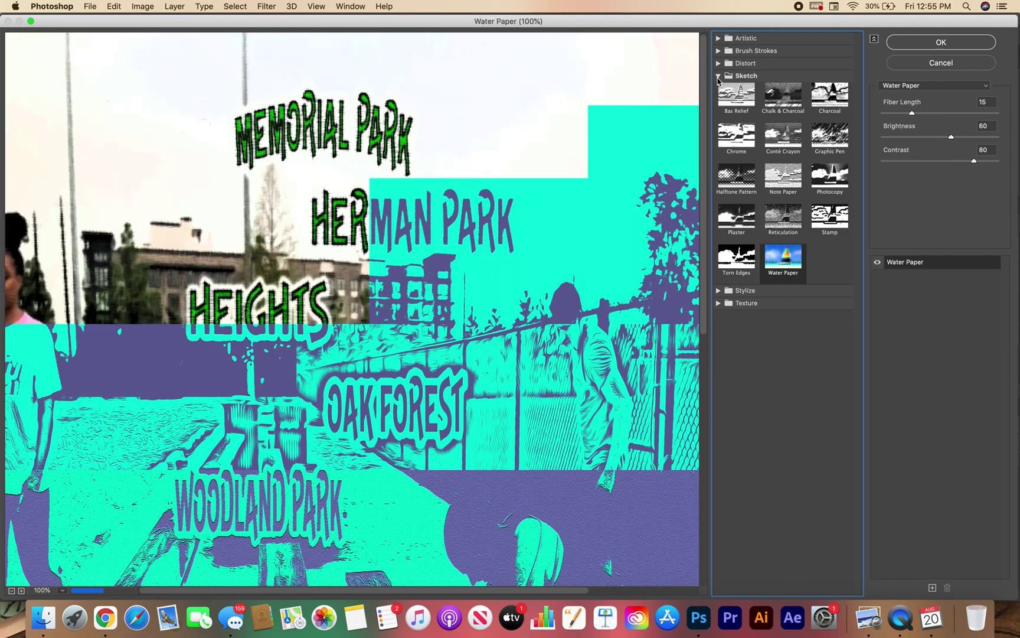
Preview the Artistic effects Plastic Wrap, Smudge Stick, Underpainting and Sponge.
left_click(718, 76)
left_click(719, 88)
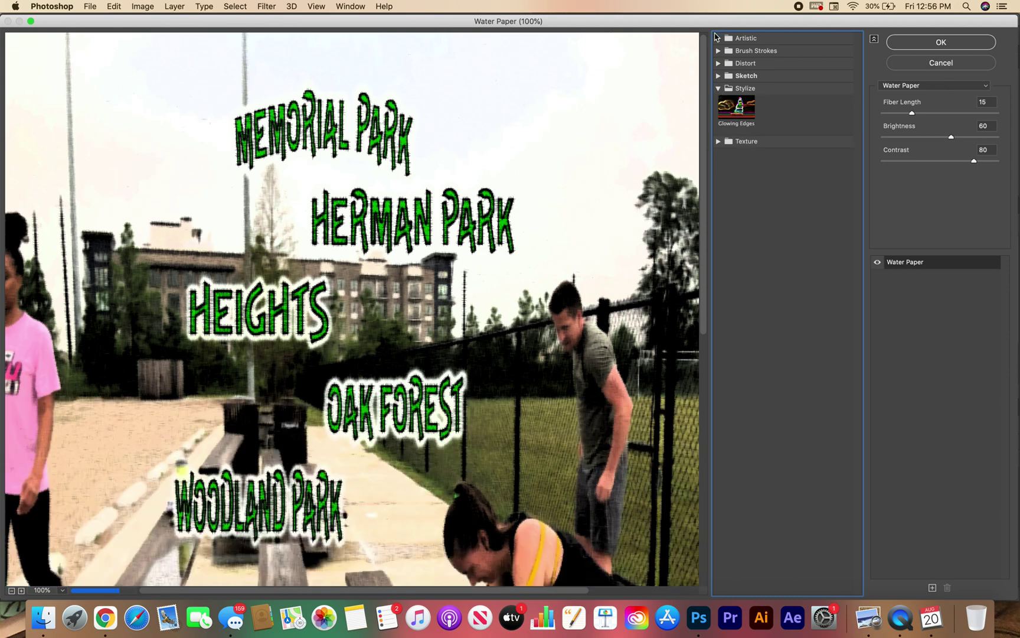
left_click(718, 38)
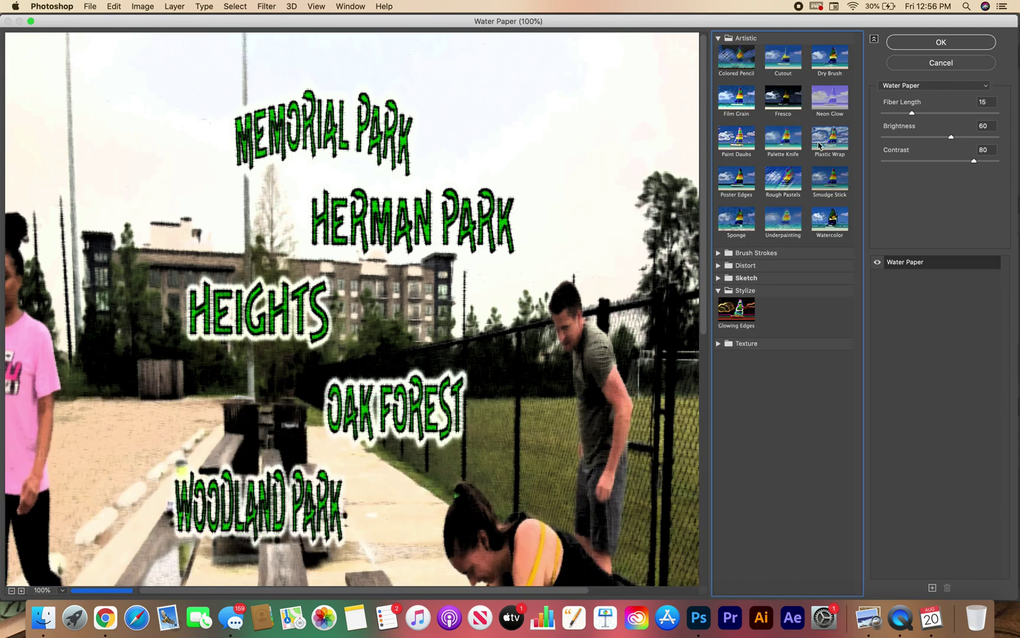
left_click(820, 145)
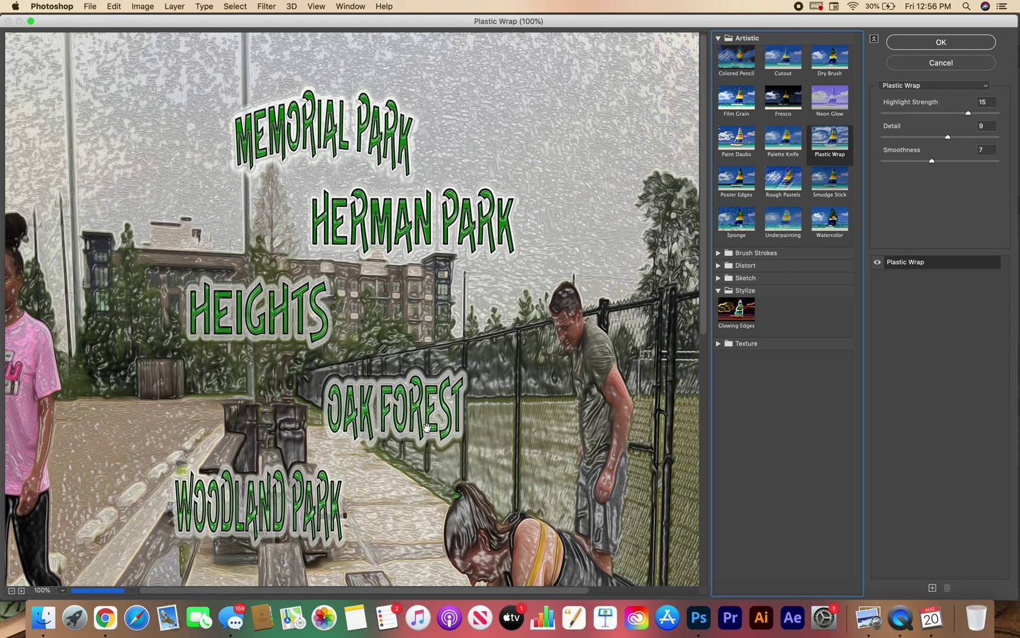
left_click(825, 194)
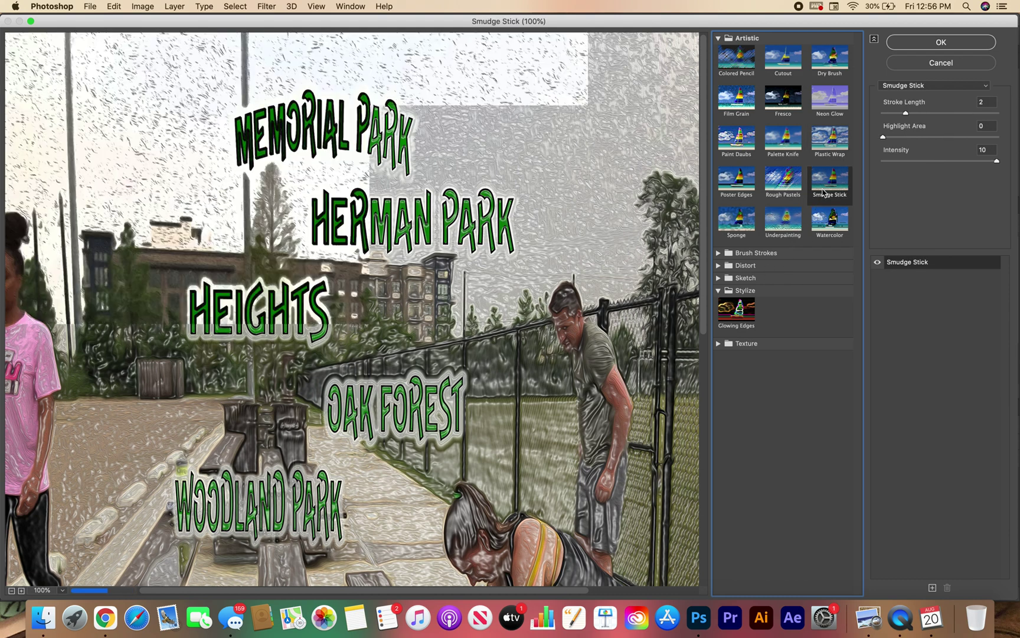
left_click(788, 234)
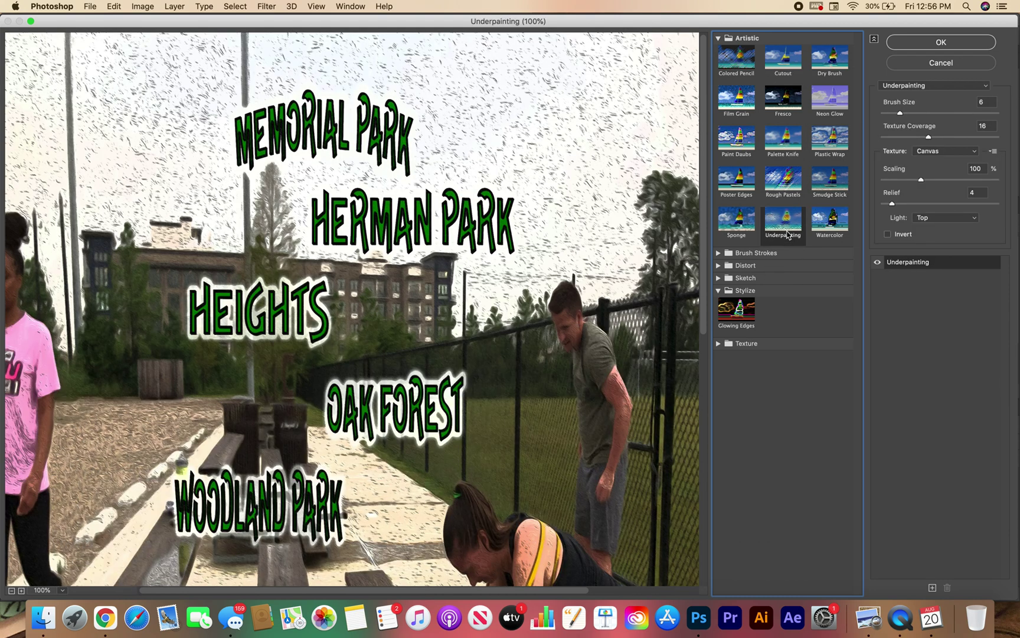
left_click(739, 236)
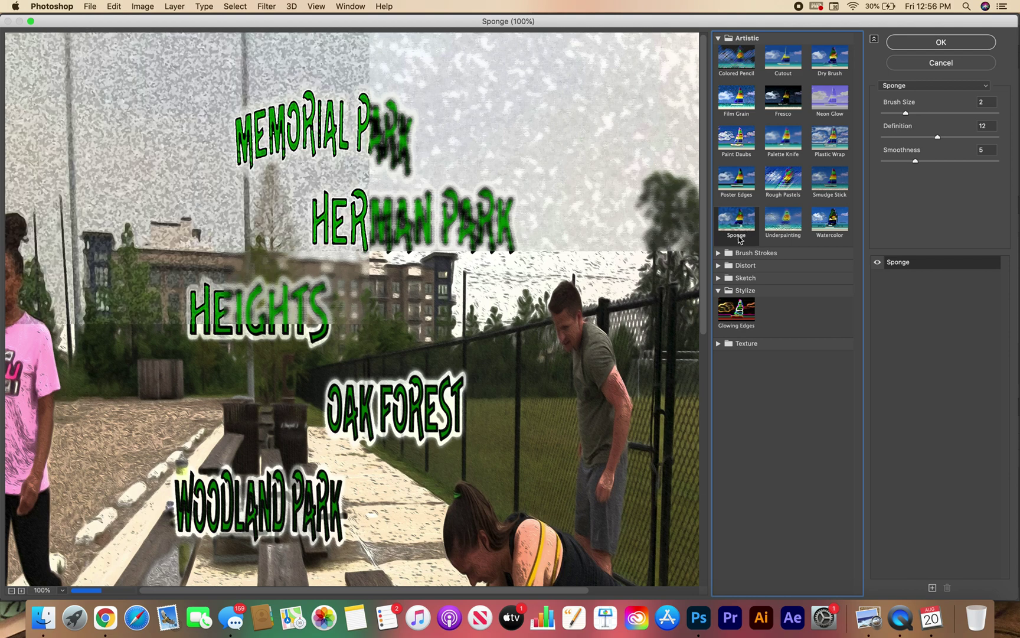
Preview Angled Strokes, Accented Edges, Dark Strokes, then the frosted Distort > Glass effect.
left_click(725, 254)
left_click(782, 281)
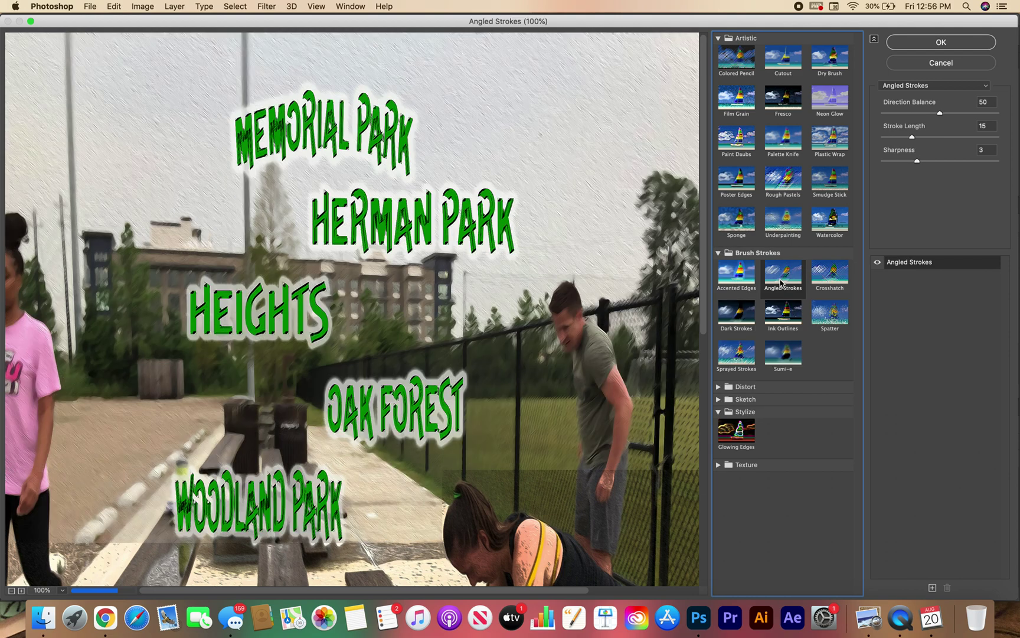
left_click(740, 279)
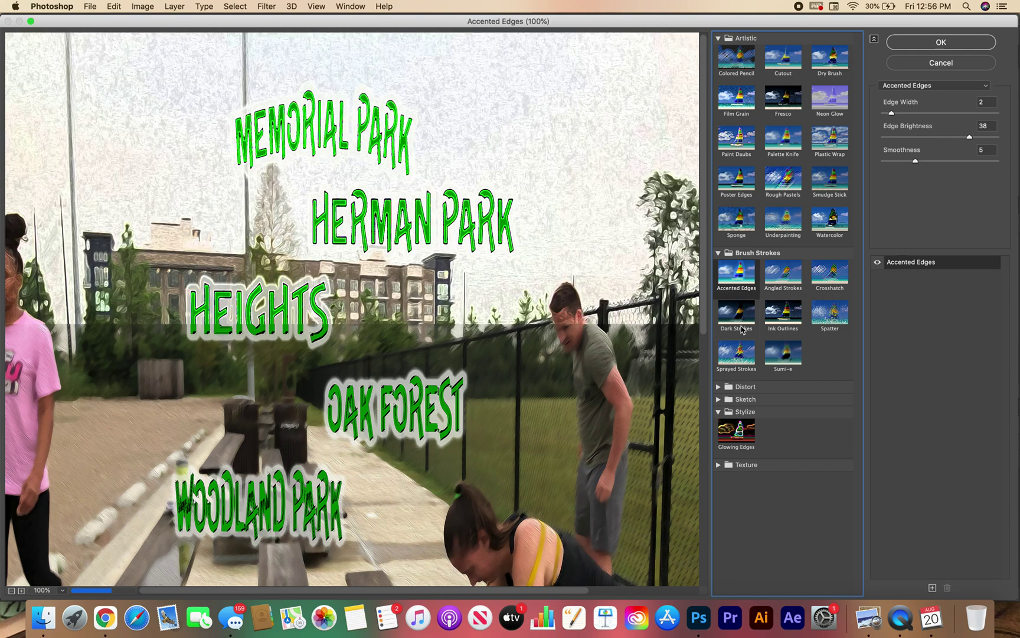
left_click(742, 329)
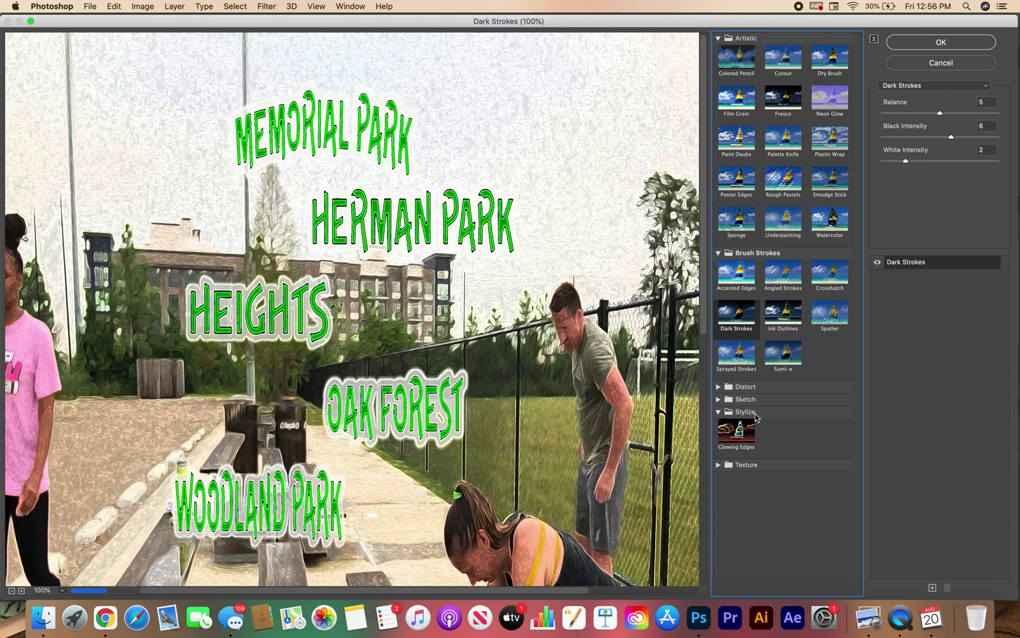
left_click(720, 387)
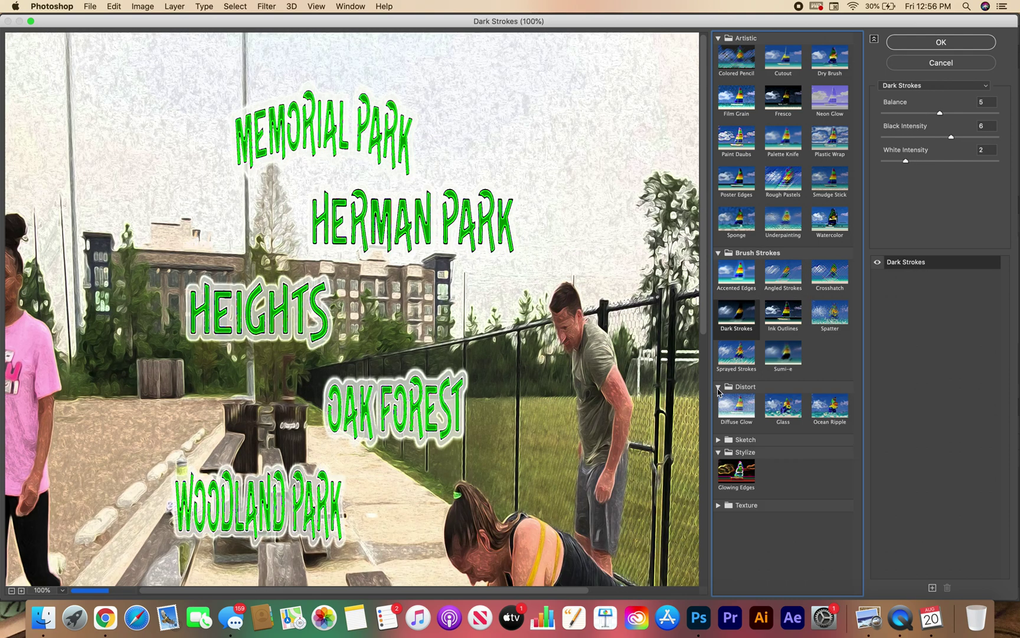
left_click(777, 411)
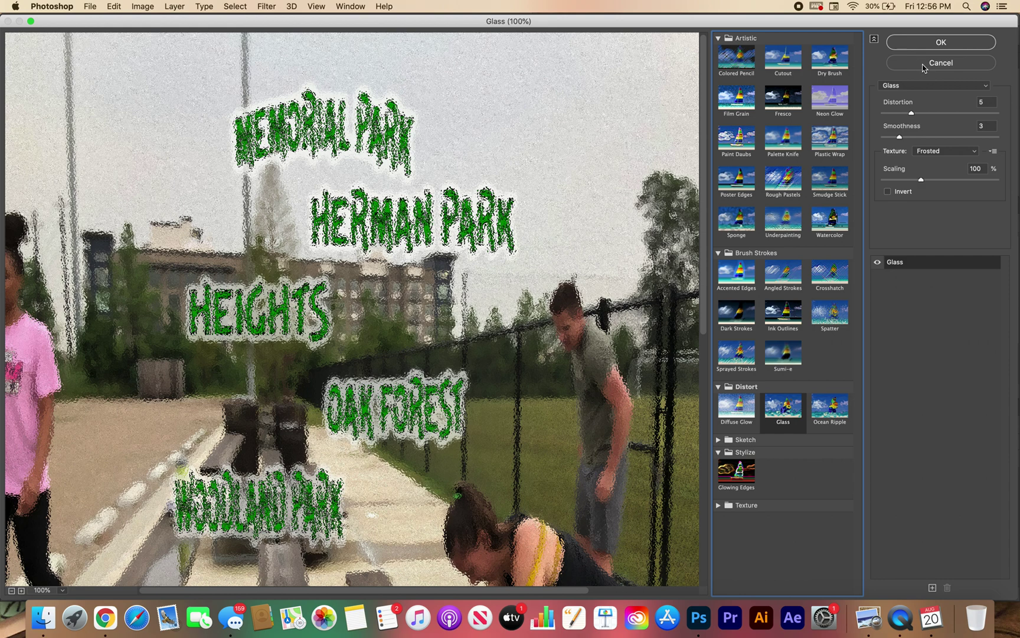
Cancel the Filter Gallery without applying Glass and bring up the Filter menu.
left_click(924, 66)
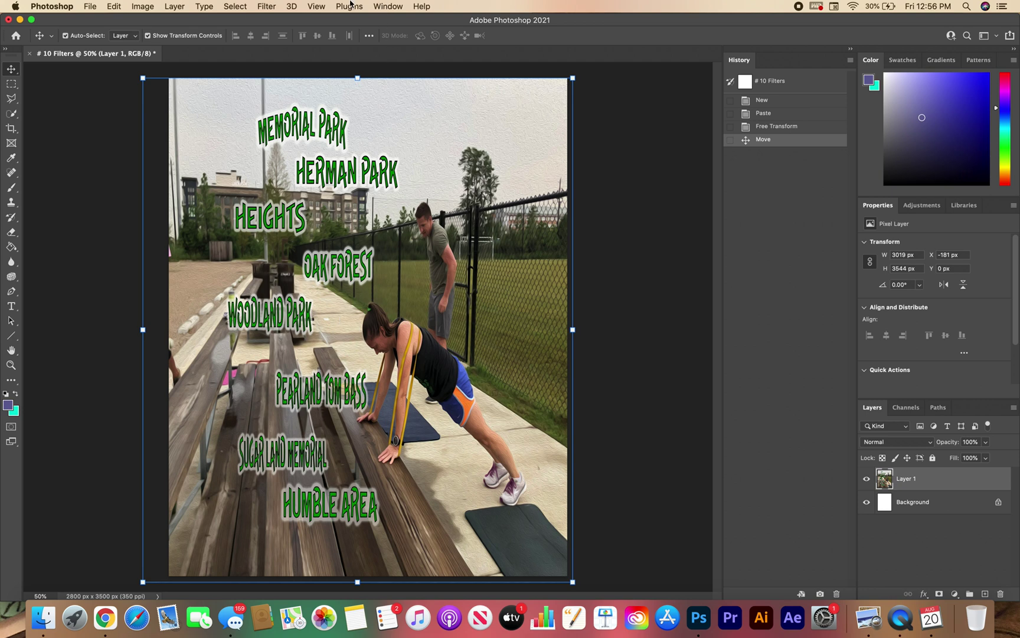
left_click(263, 9)
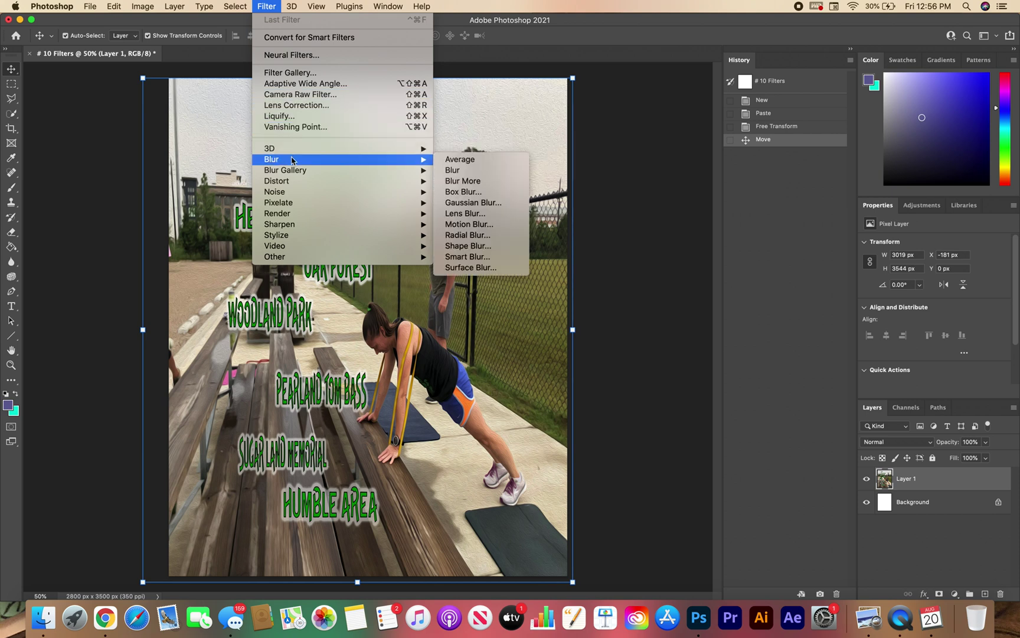
Apply the Oil Paint filter with Stylization 5.8, Cleanliness 4.7, Scale 0.8, Bristle Detail 10.
mouse_move(295, 185)
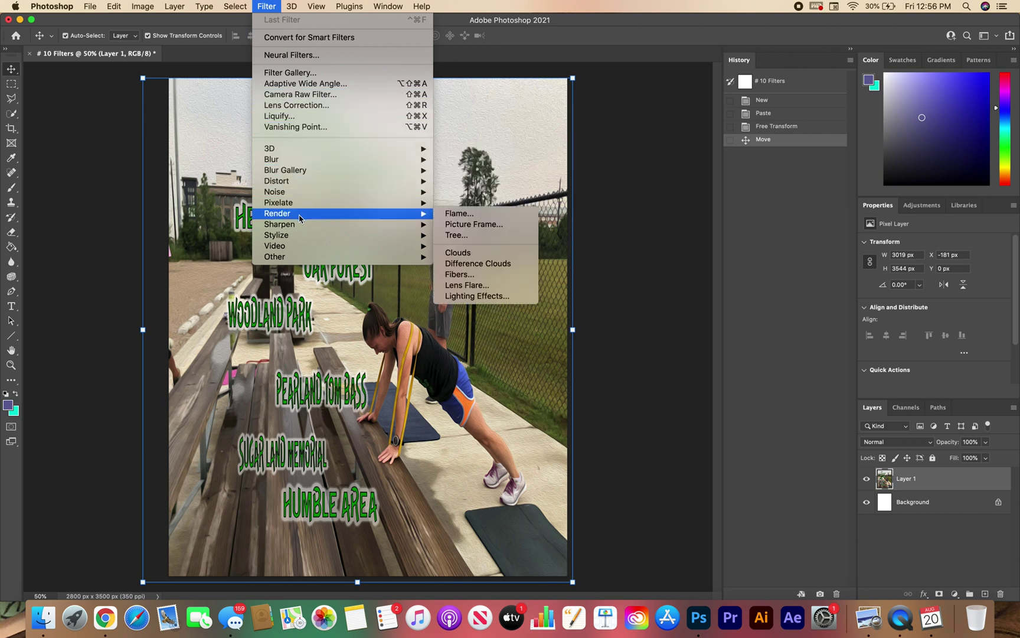
mouse_move(306, 249)
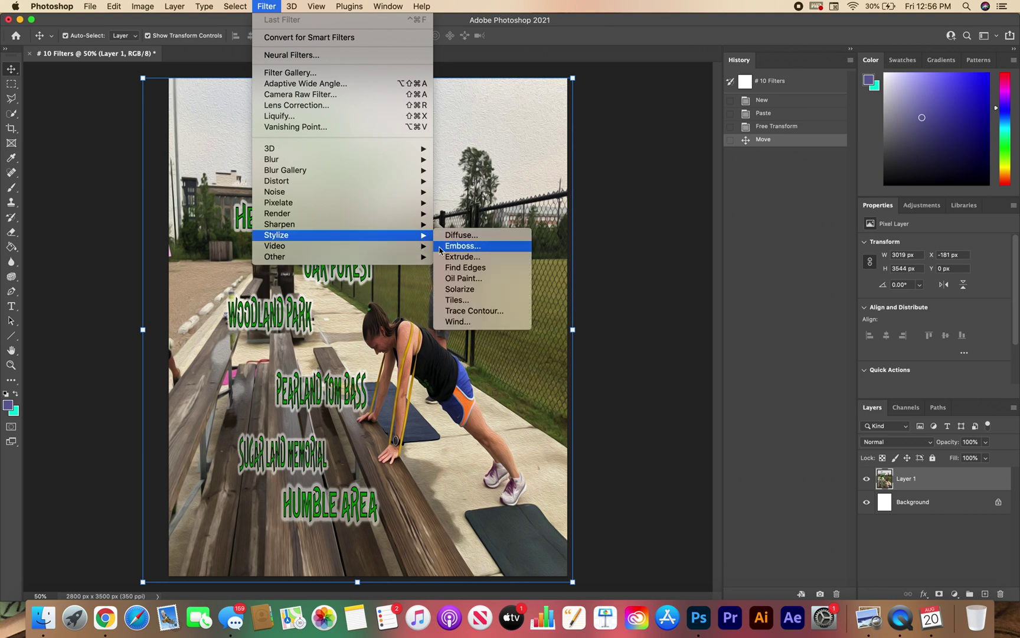
left_click(450, 282)
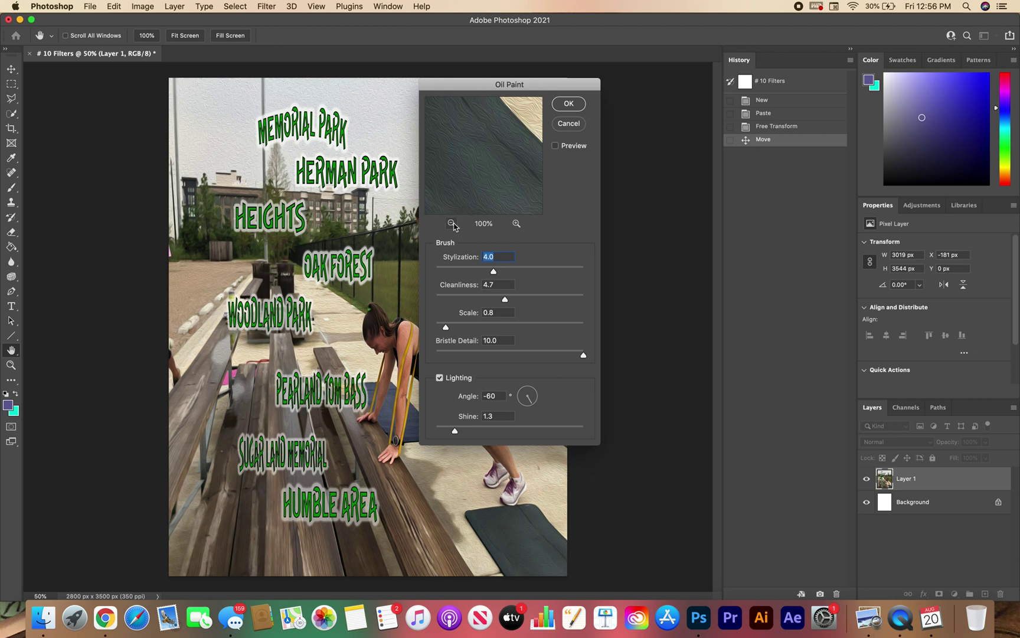
left_click(452, 224)
left_click(451, 223)
left_click(452, 224)
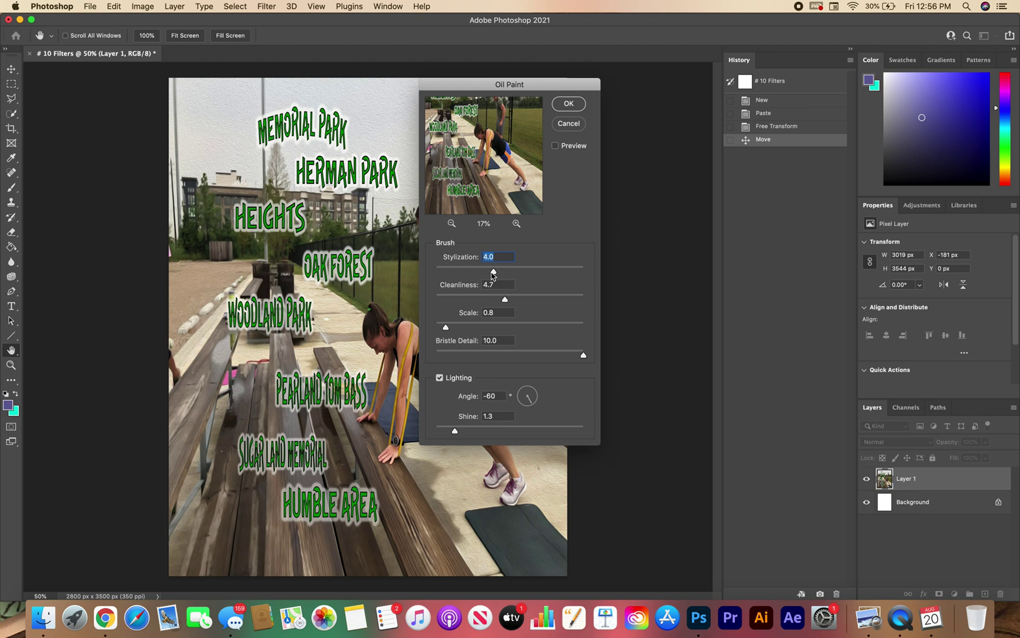
left_click_drag(494, 275, 519, 273)
left_click(516, 223)
left_click(516, 223)
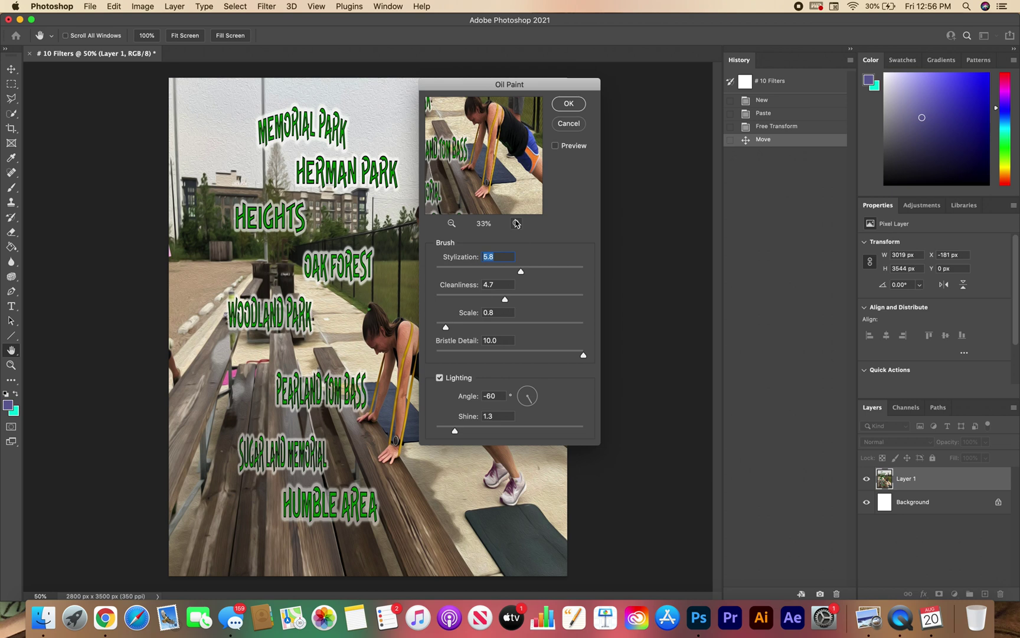
left_click(569, 104)
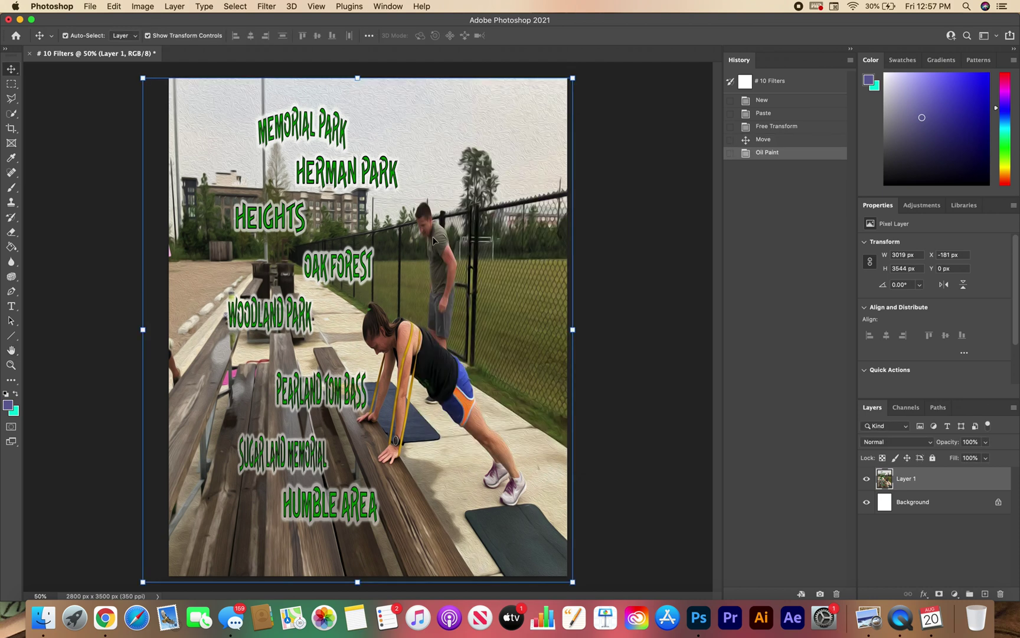
Save the document on the computer as '# 10 Filters.psd' in Photoshop format in Downloads.
left_click(89, 8)
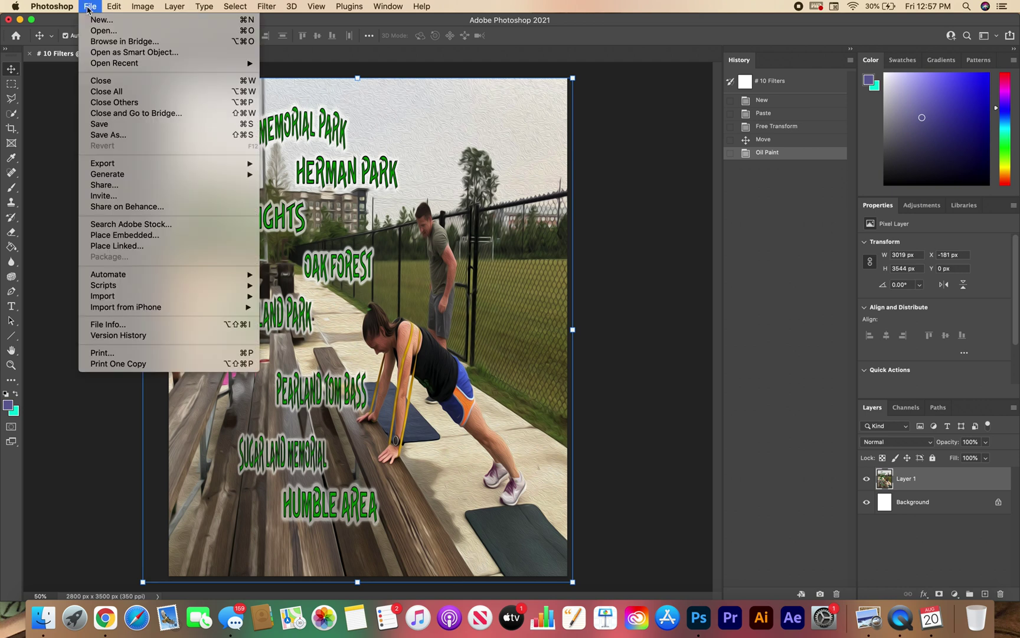
left_click(139, 138)
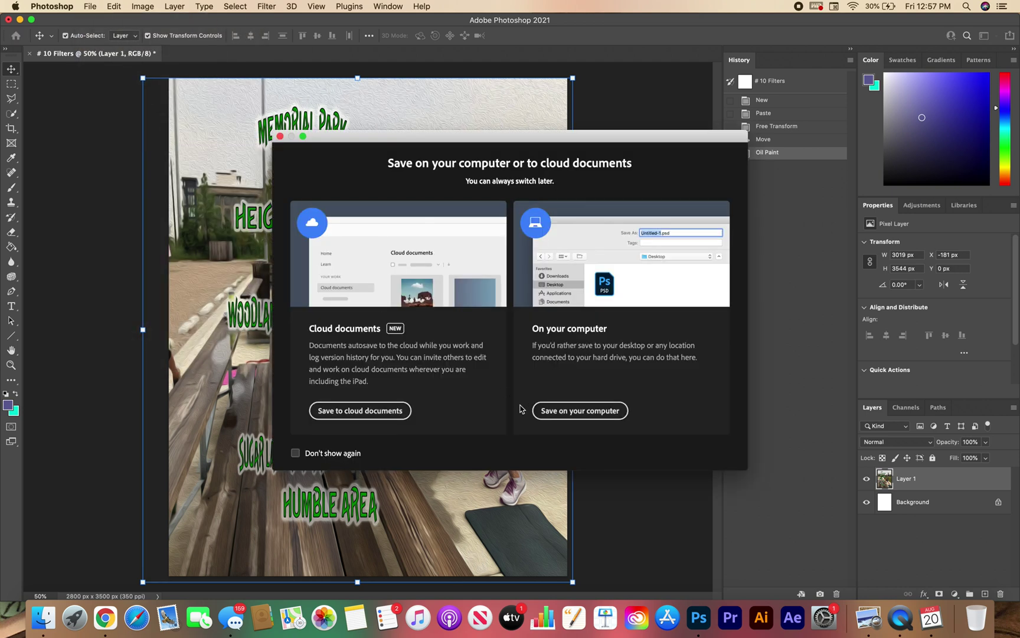
left_click(557, 410)
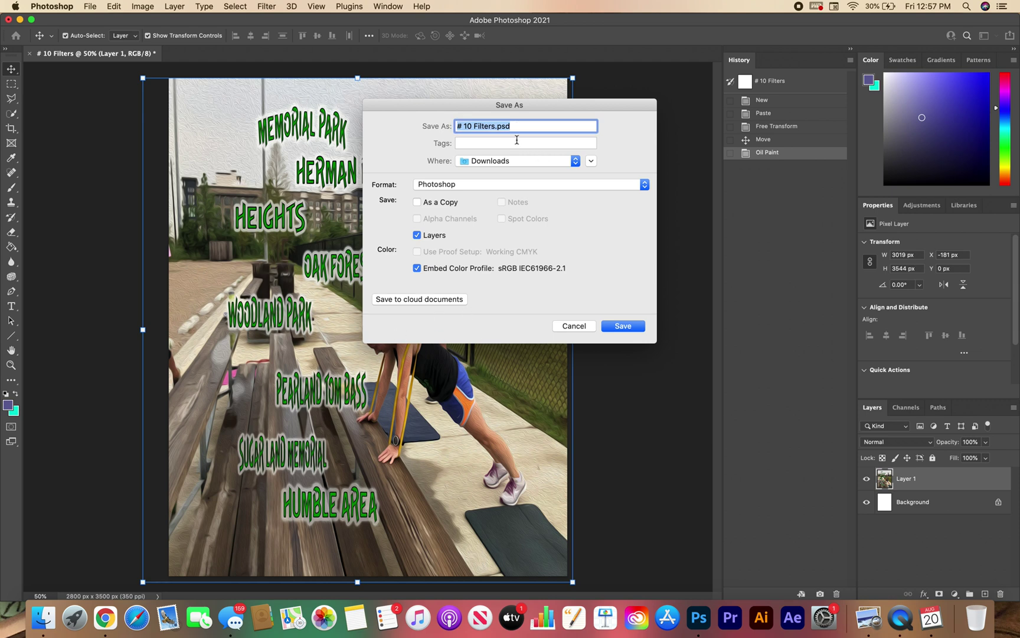
left_click(624, 327)
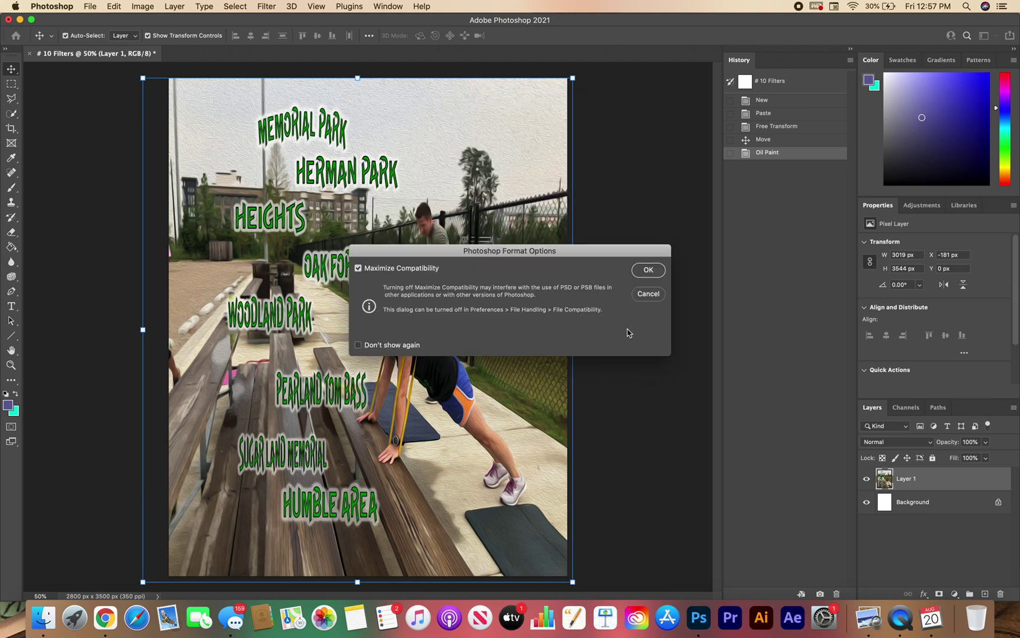
left_click(648, 270)
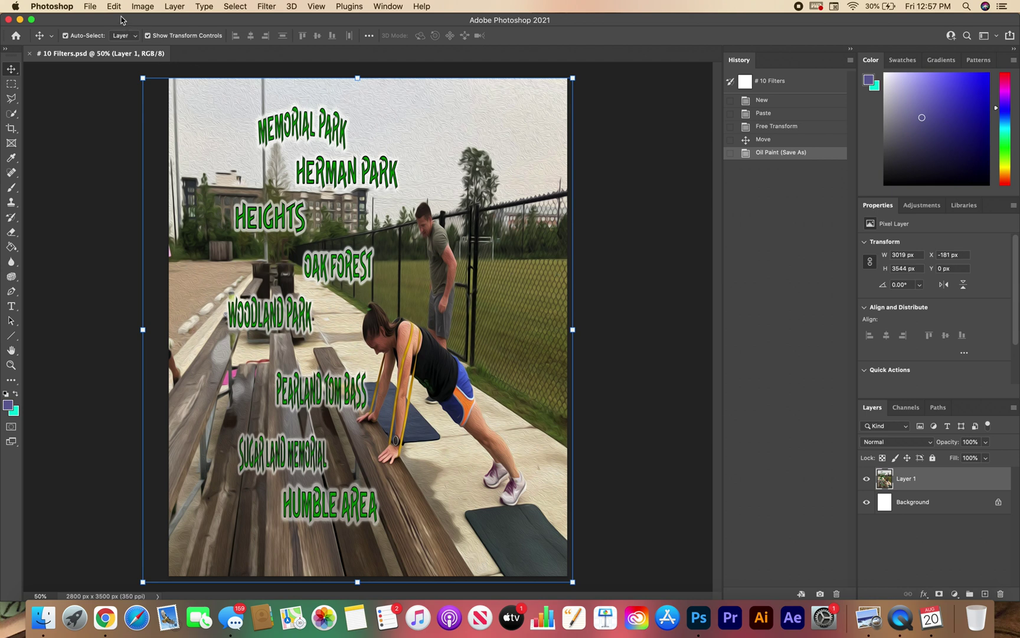
Save a JPEG copy named '# 10 Filters 1.jpg' to Downloads at Maximum quality.
left_click(89, 7)
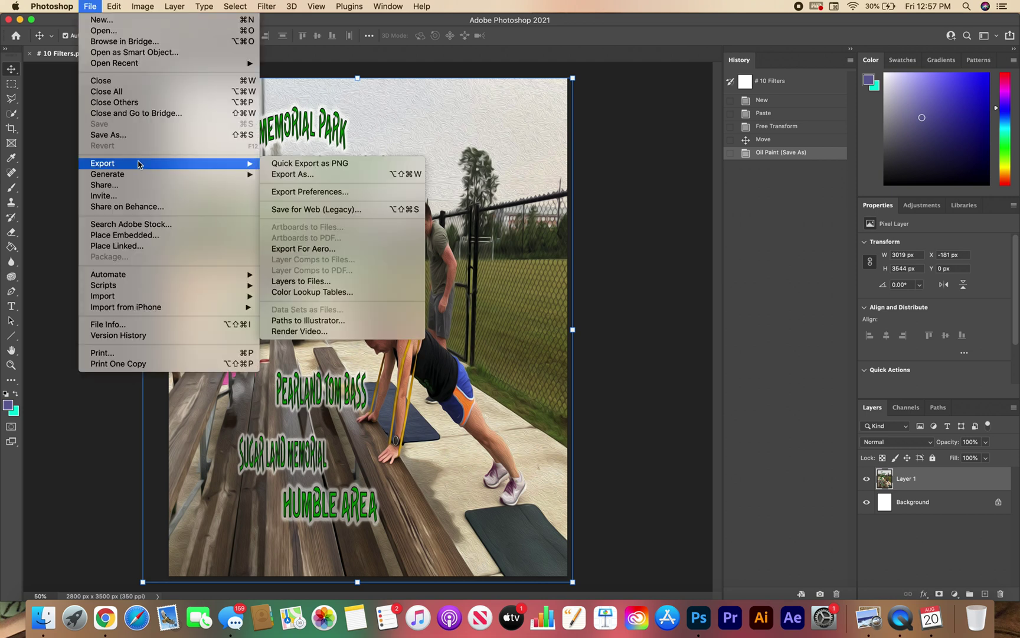
left_click(148, 142)
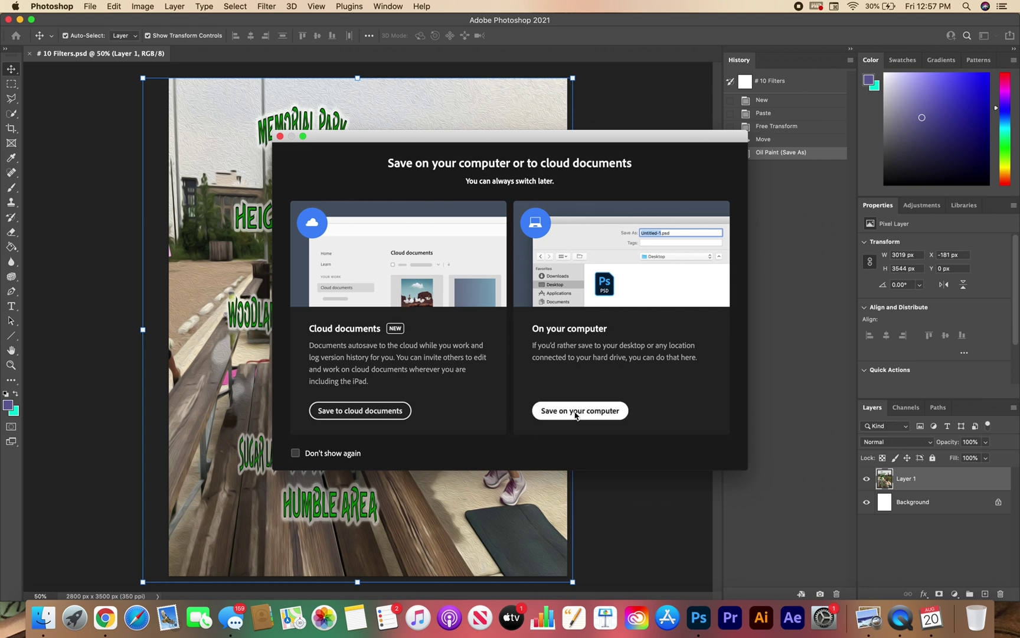
left_click(578, 412)
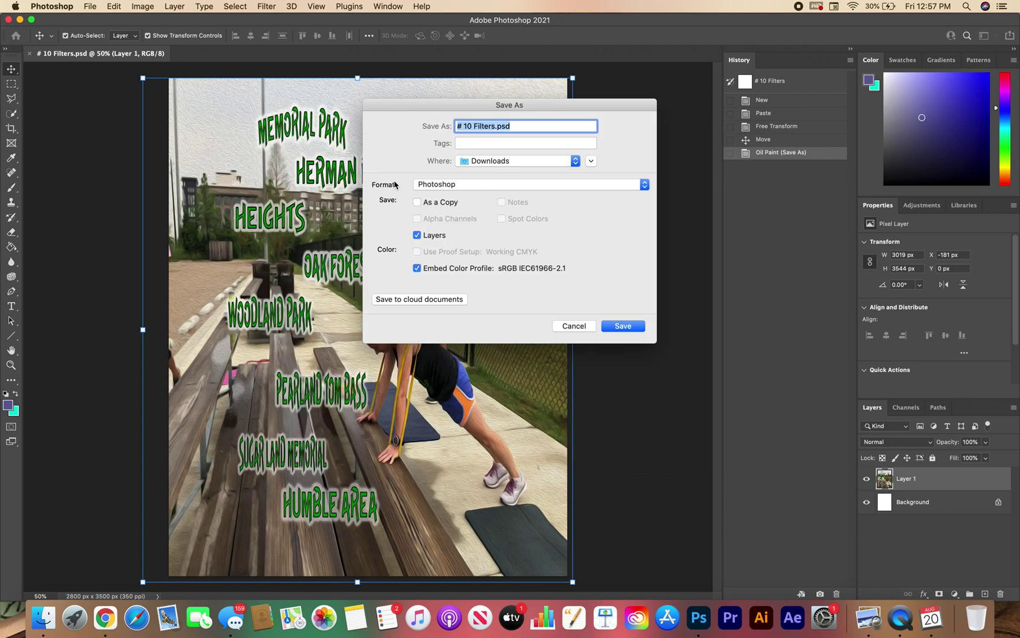
left_click(644, 185)
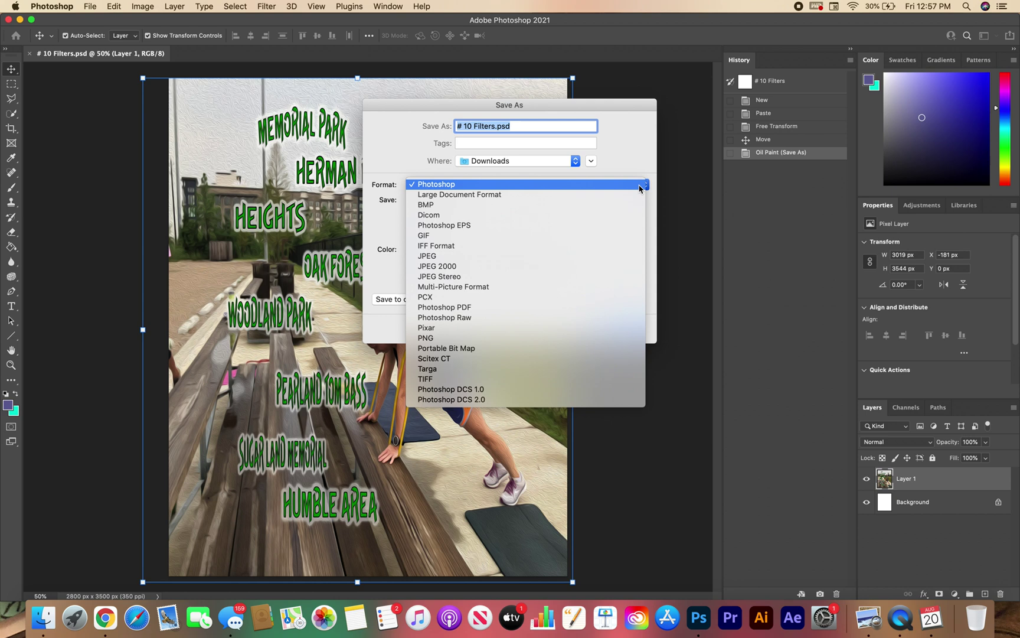
left_click(505, 256)
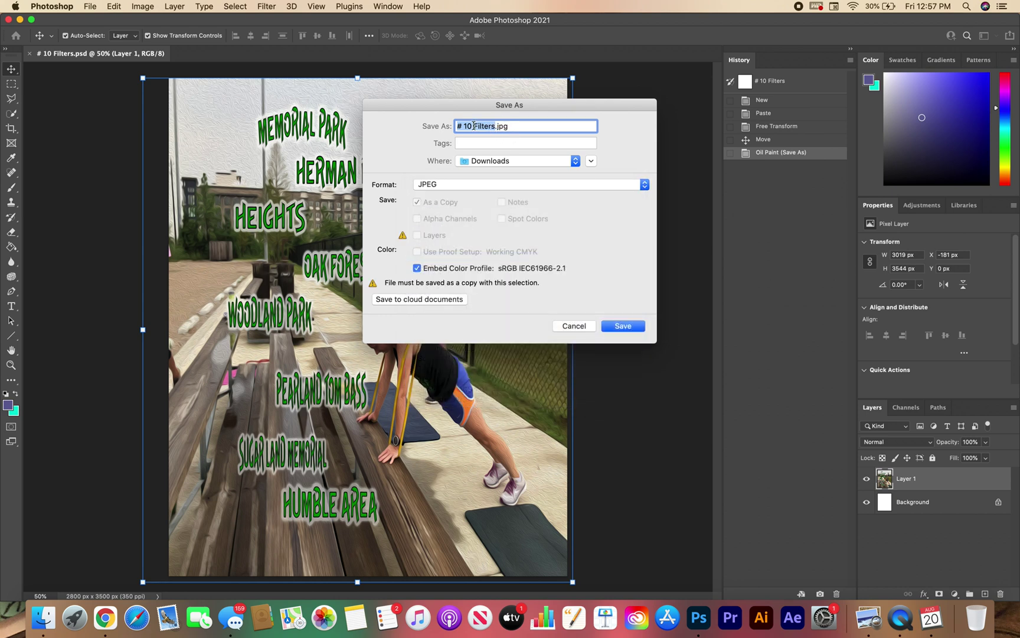
left_click(494, 127)
type("1")
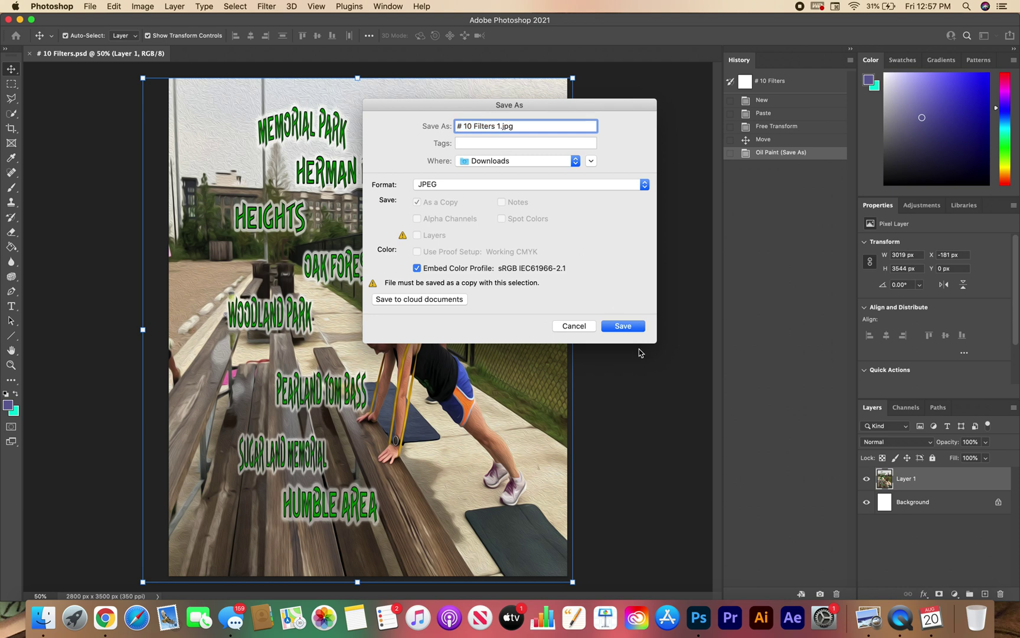
left_click(626, 326)
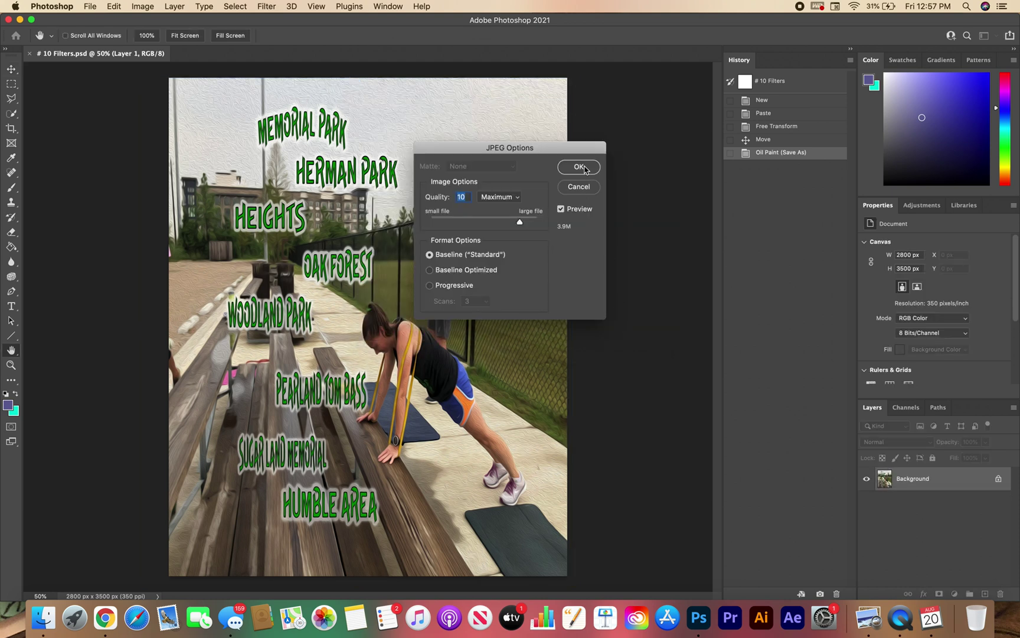
left_click(581, 167)
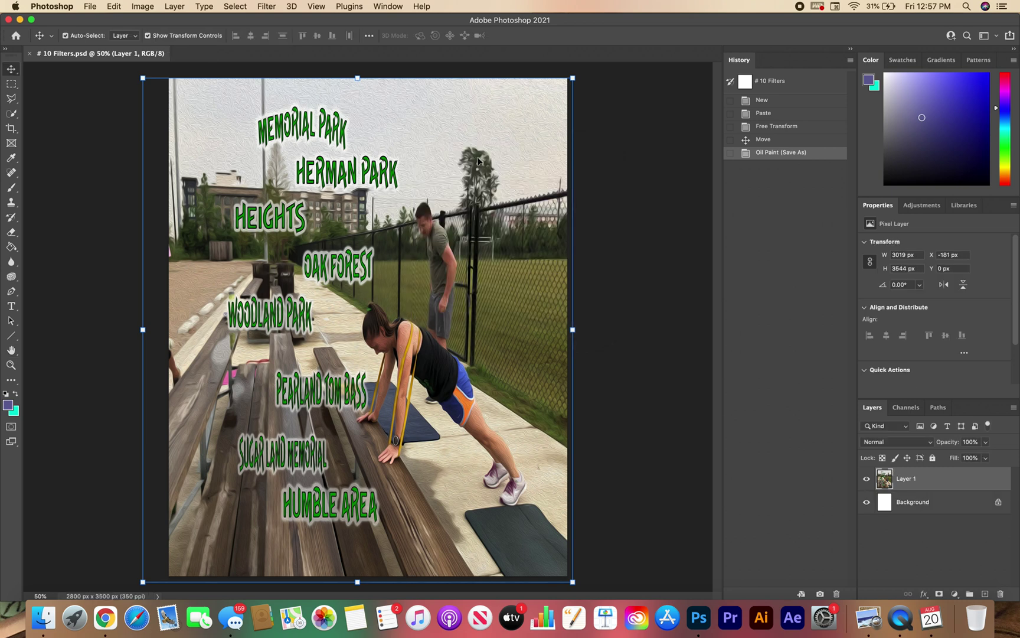
Preview a Spherize distortion, cancel it, and revert History to the Move step.
left_click(273, 6)
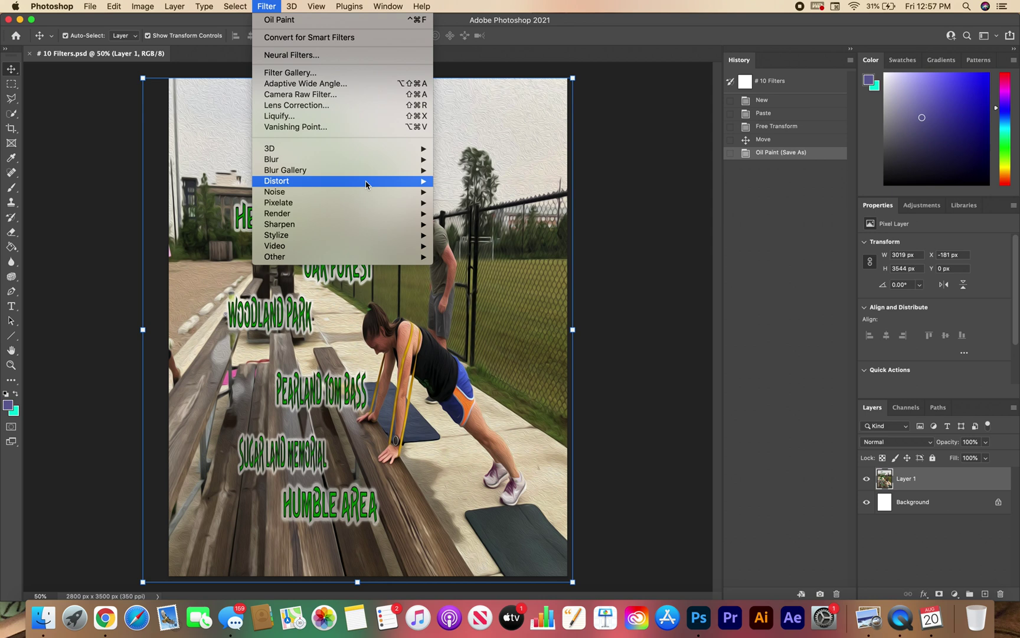
mouse_move(365, 185)
left_click(459, 236)
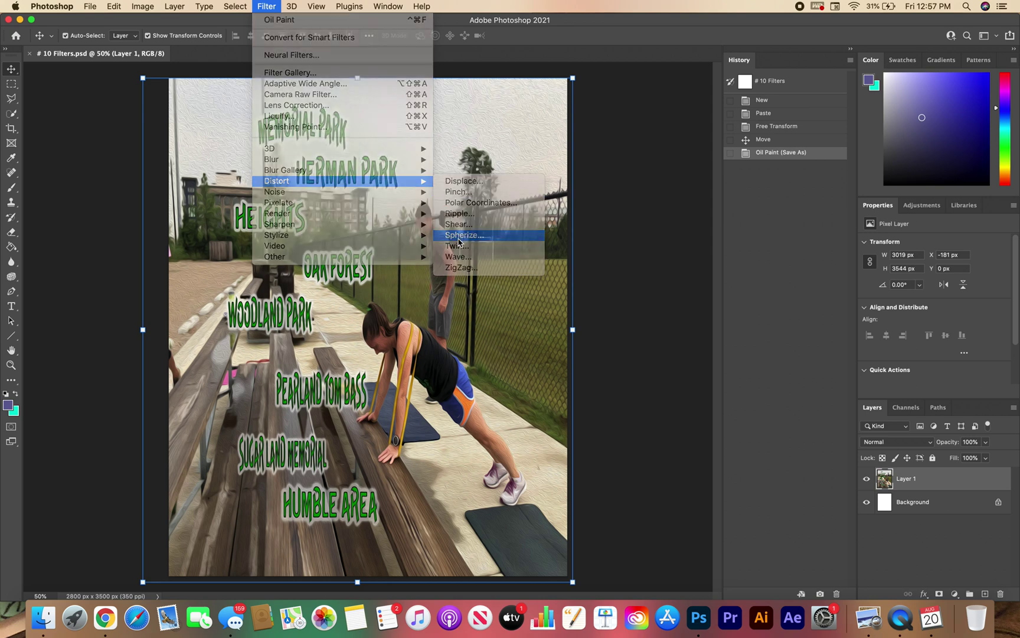
left_click_drag(485, 143, 557, 96)
left_click_drag(610, 281, 567, 266)
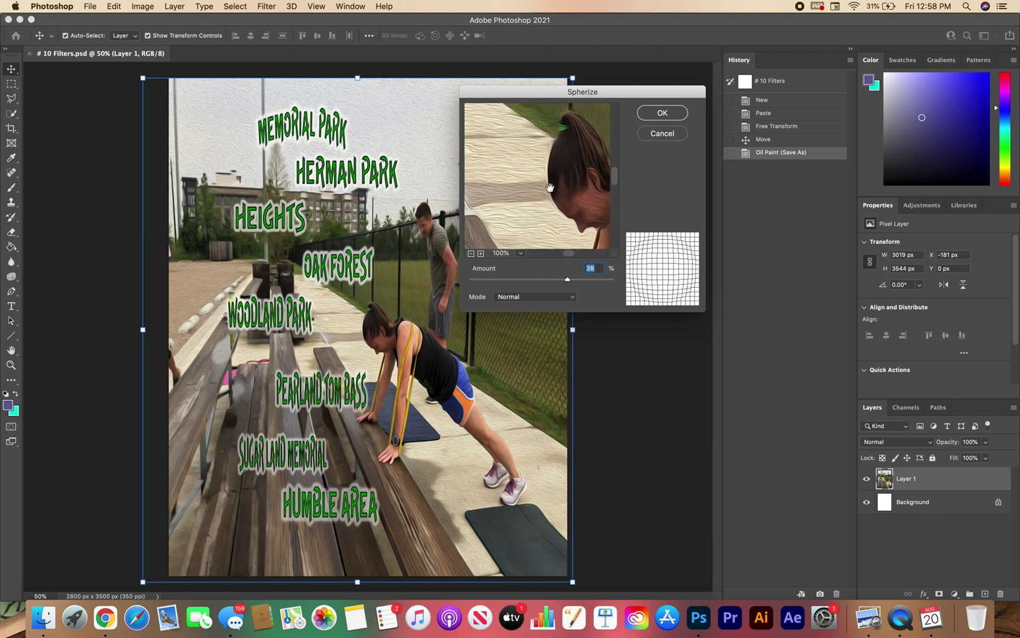
left_click(658, 134)
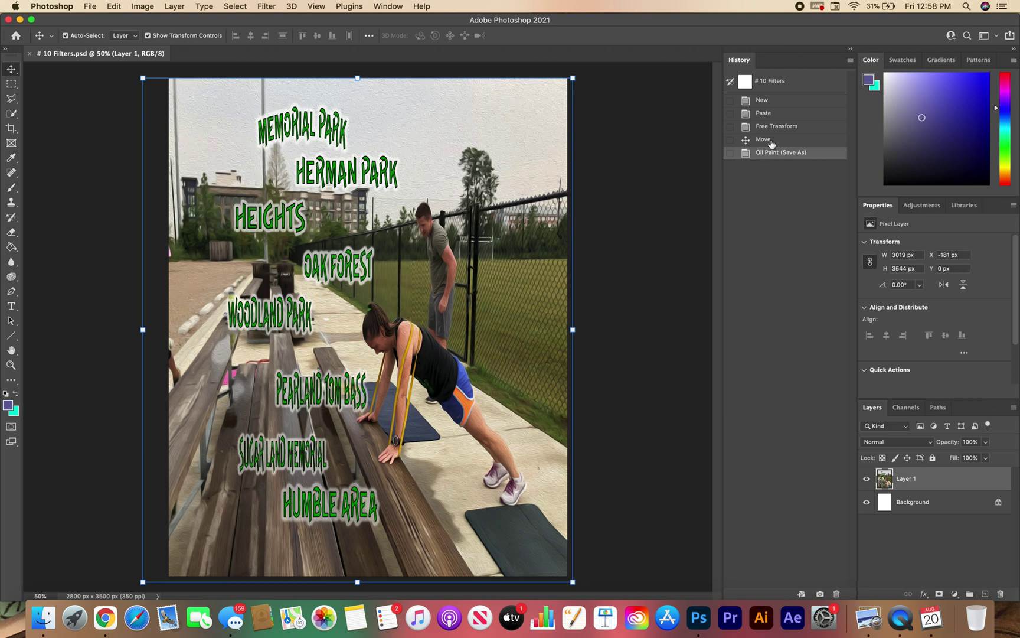
left_click(770, 140)
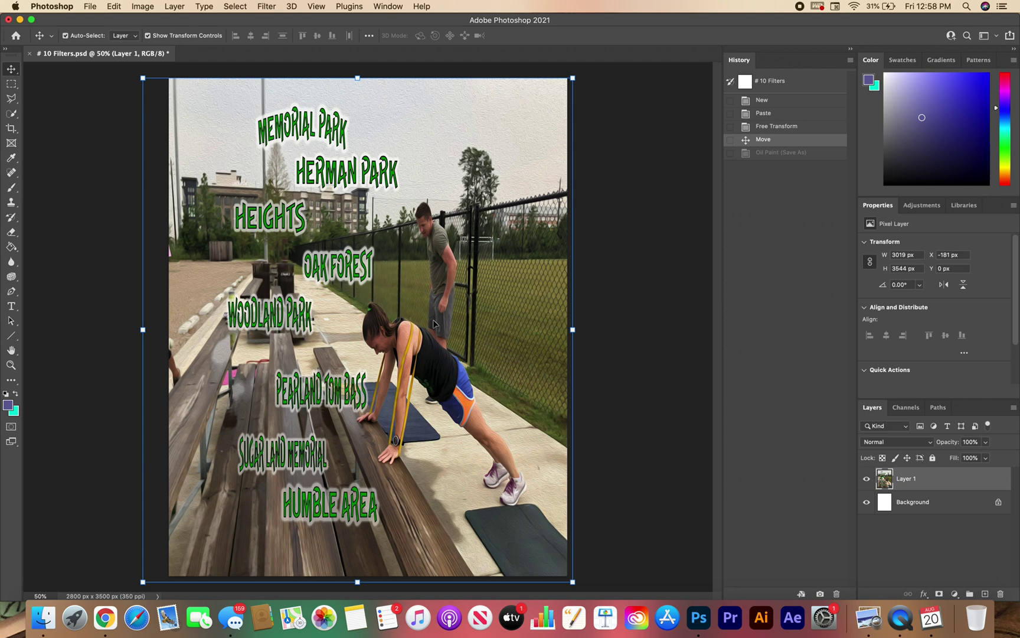
Preview Spherize again at different strengths and cancel it without applying.
left_click(271, 8)
mouse_move(332, 157)
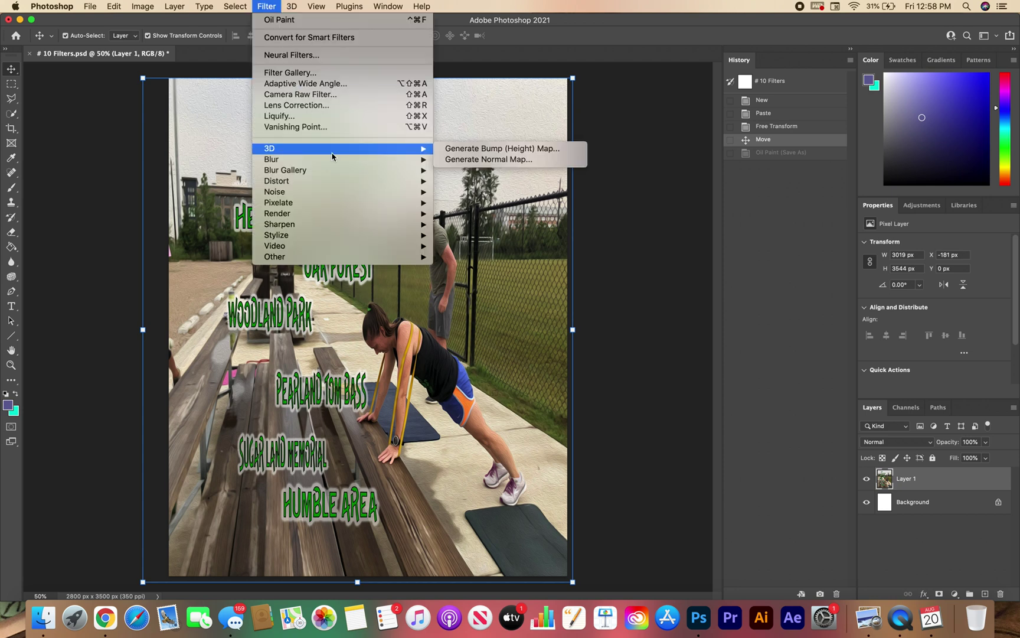
mouse_move(338, 181)
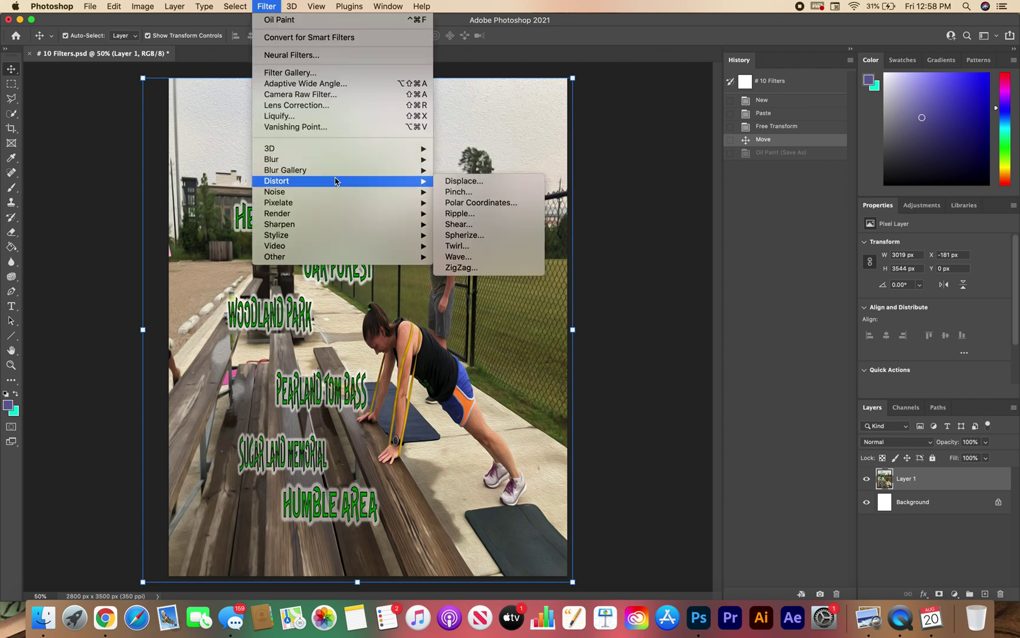
left_click(468, 235)
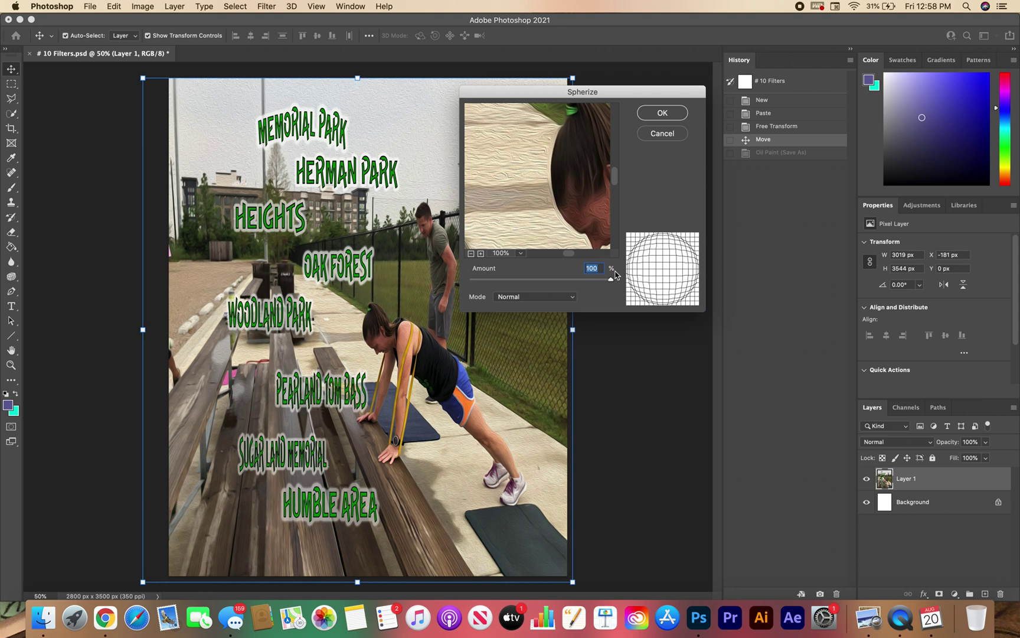
left_click_drag(612, 279, 709, 272)
left_click(670, 135)
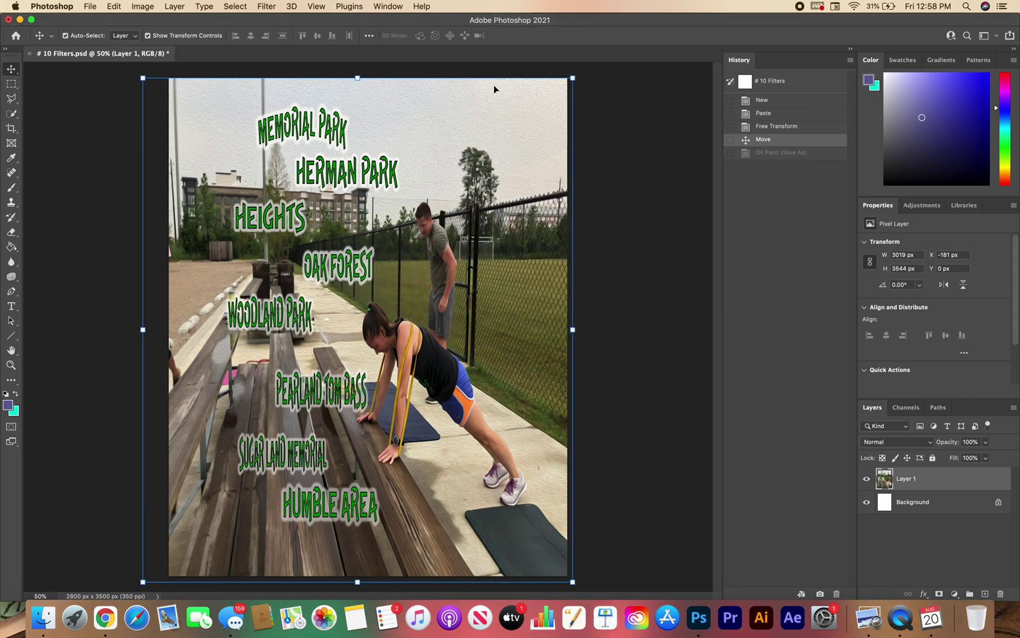
left_click(258, 6)
mouse_move(354, 184)
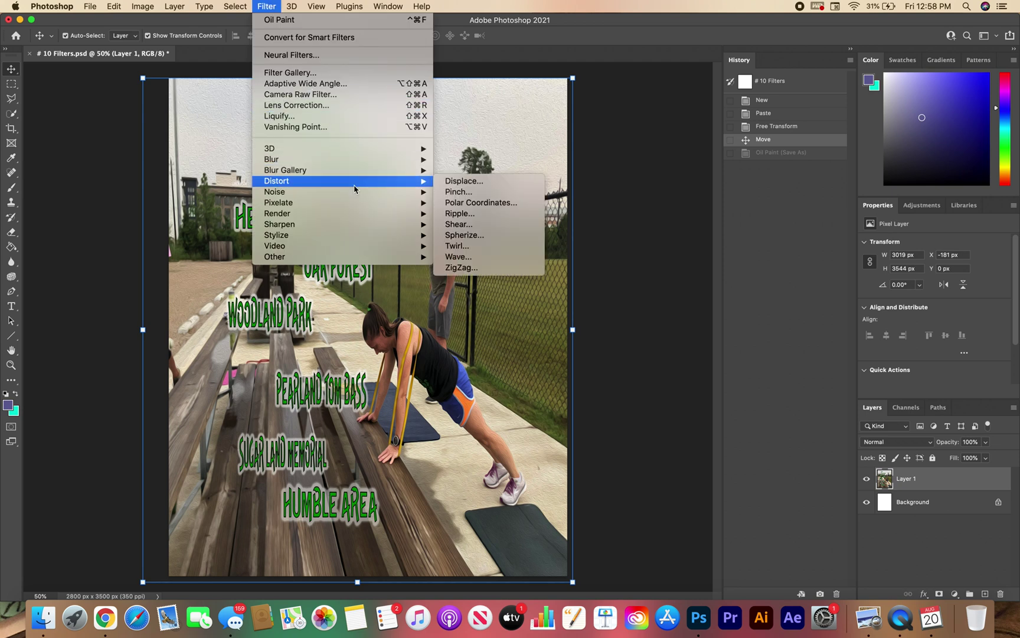
Apply a Twirl distortion with an angle of about 426° to the whole photo.
left_click(484, 246)
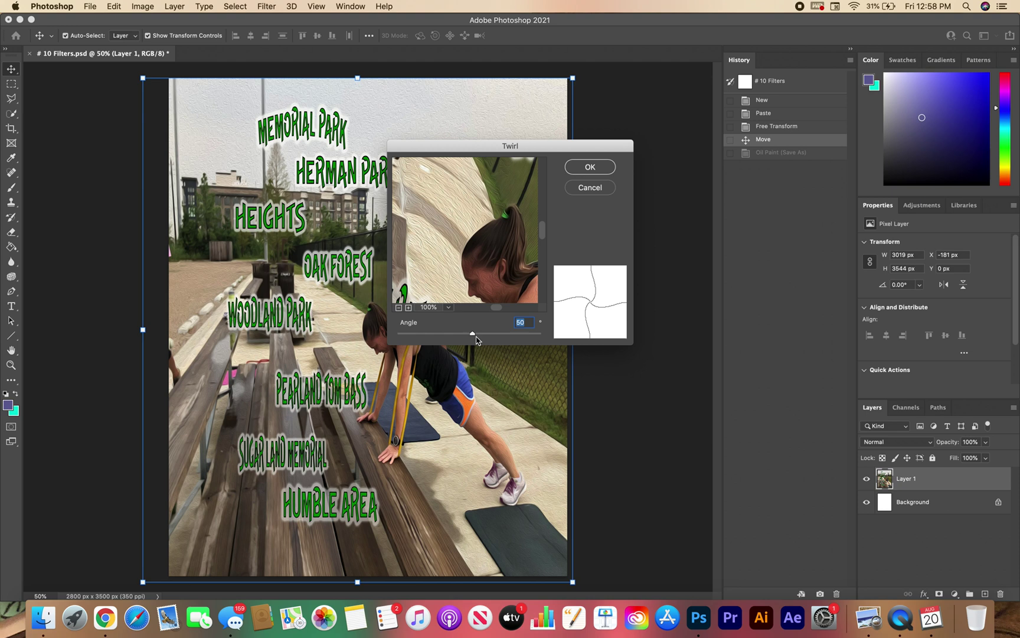
left_click_drag(473, 335, 494, 341)
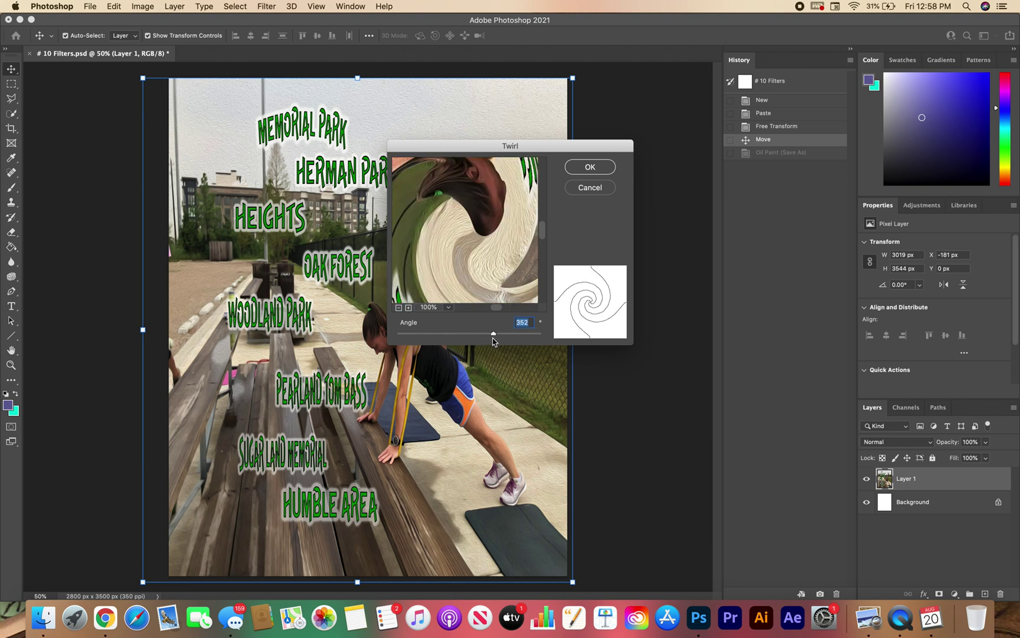
left_click(584, 168)
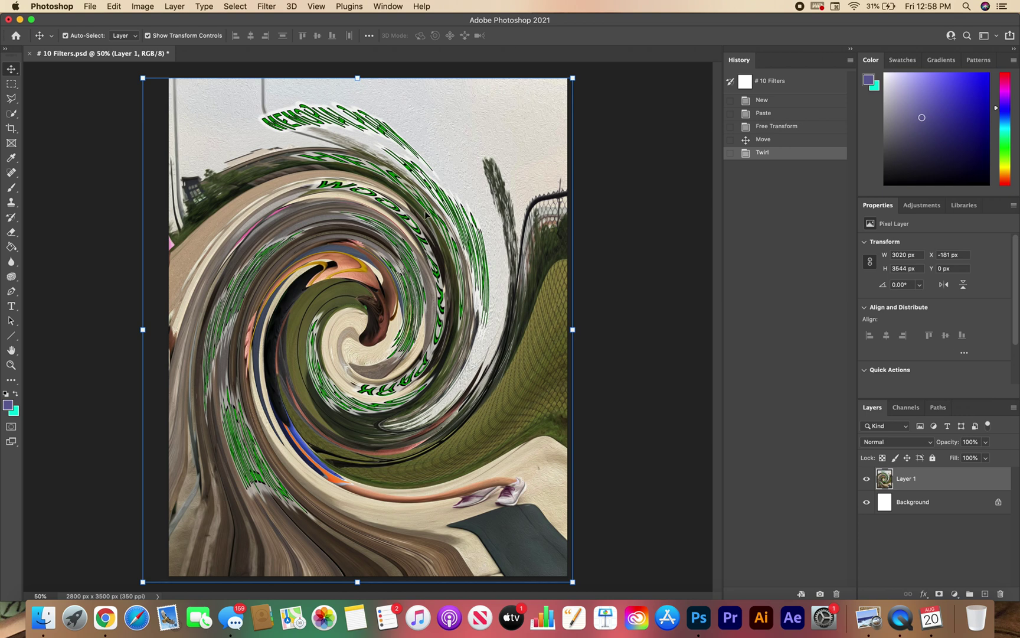
Save the twirled image as JPEG '# 10 Filters 2.jpg' in Downloads at Maximum quality.
left_click(91, 6)
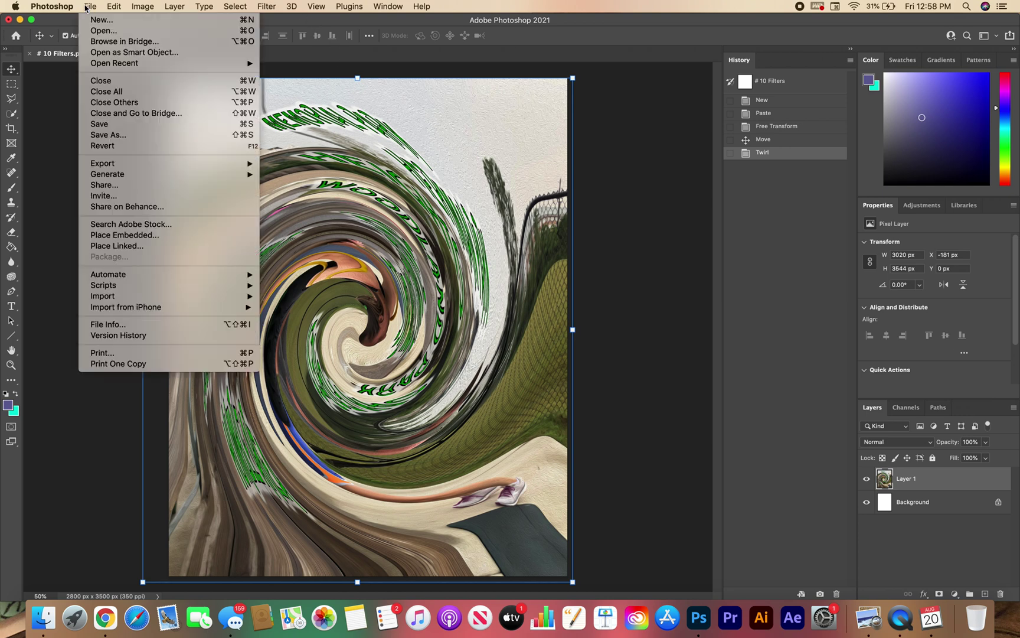
left_click(141, 141)
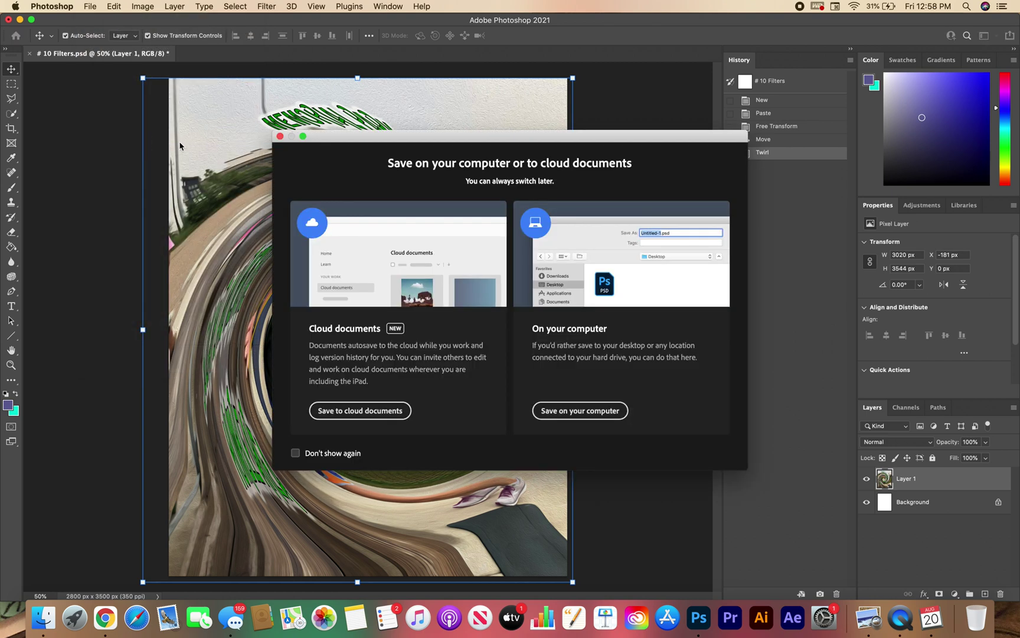
left_click(579, 411)
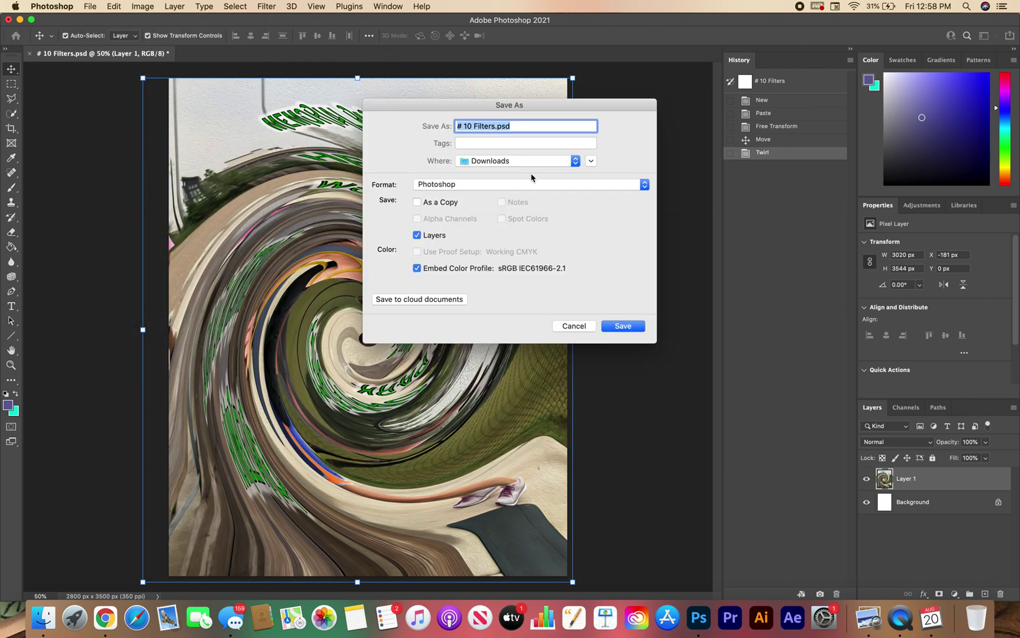
left_click(644, 185)
left_click(567, 256)
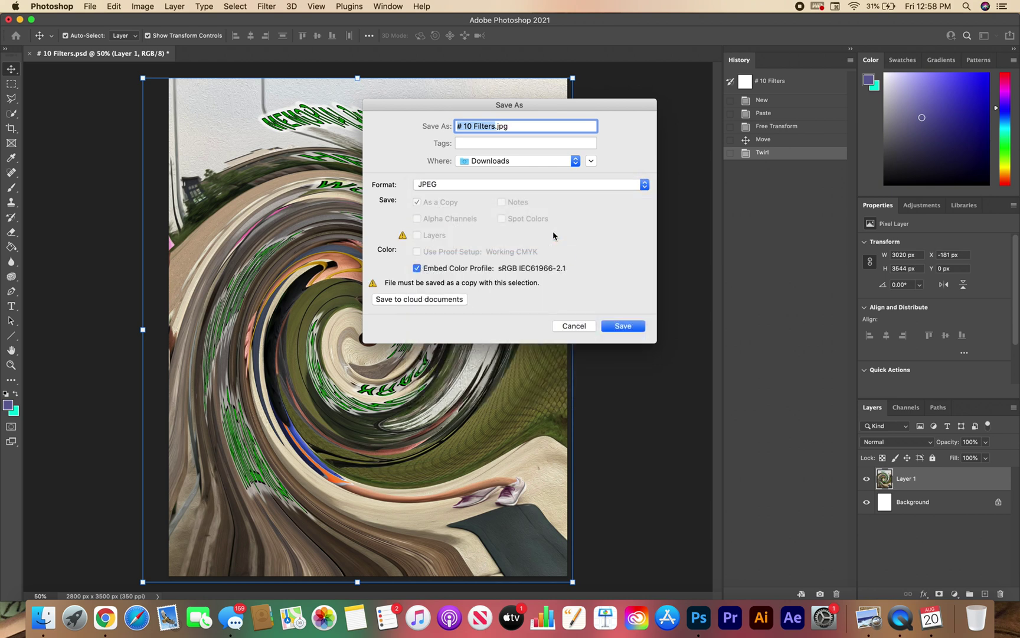
left_click(495, 126)
type("2")
left_click(623, 327)
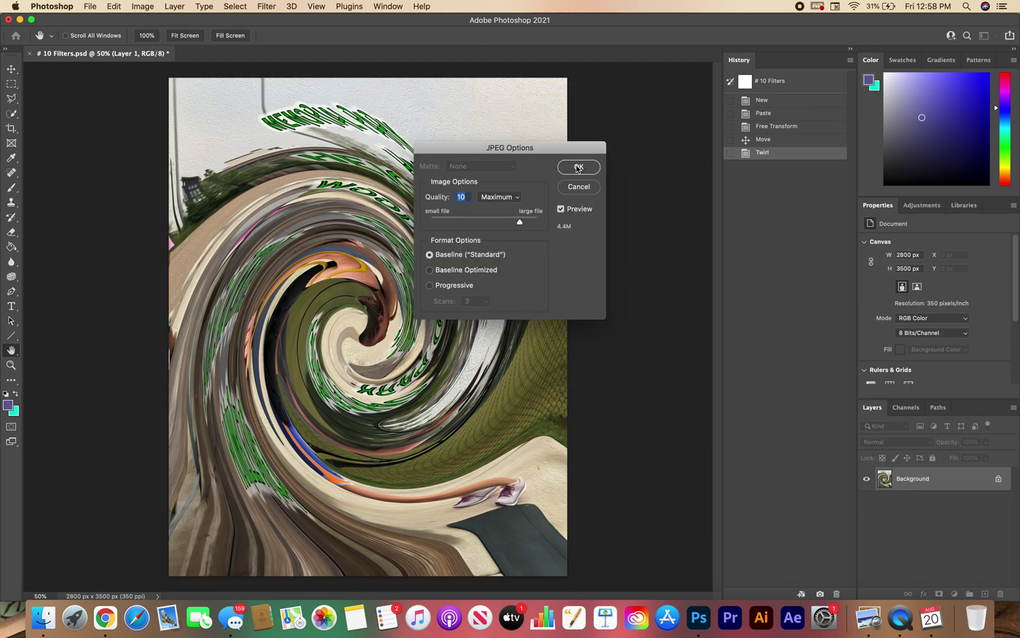
left_click(579, 168)
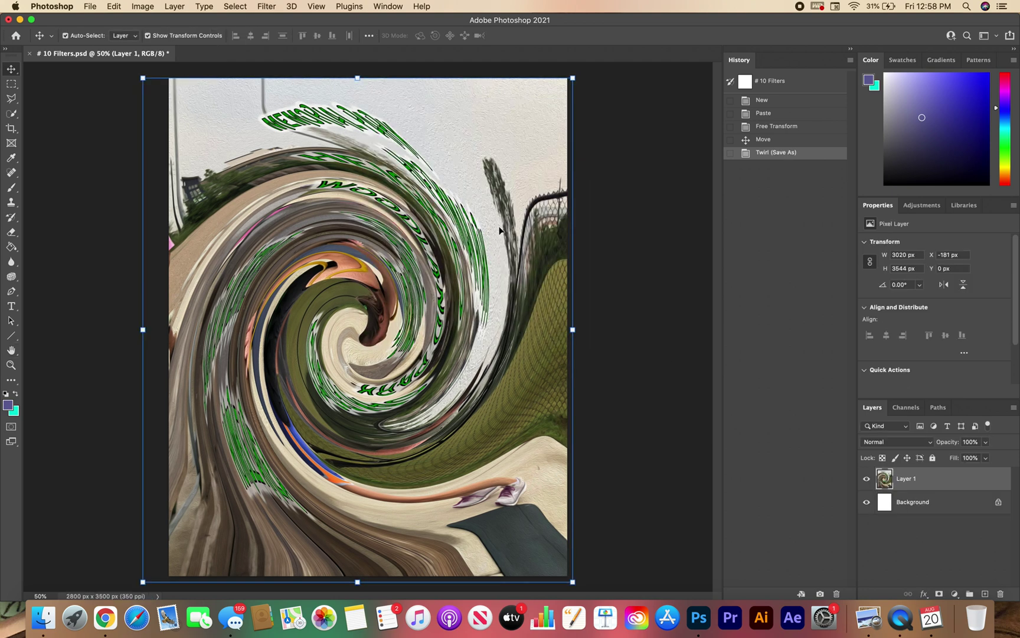